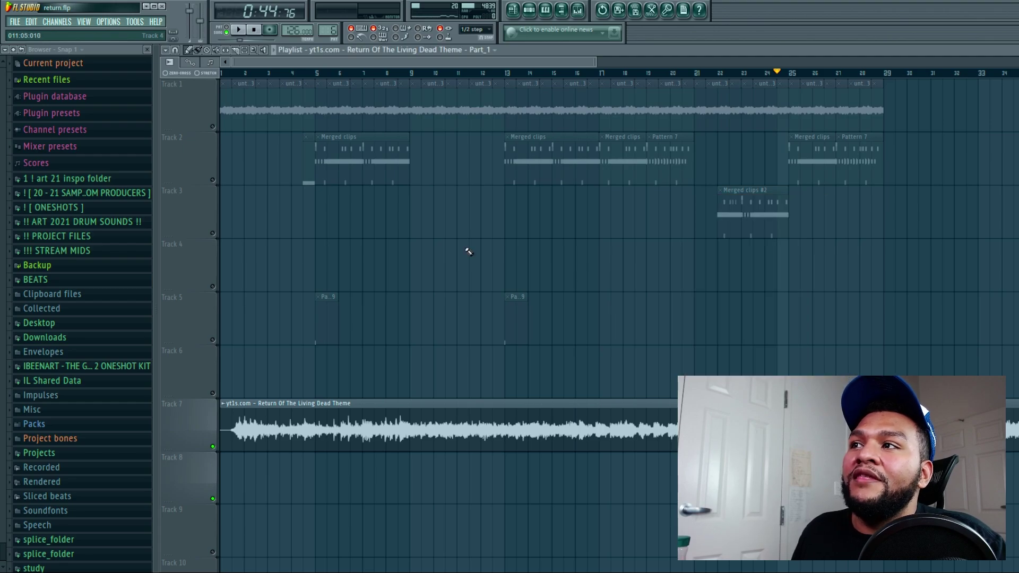
# Step: Mute Tracks 7 and 8 in the playlist and turn the other arrangement tracks back on
pyautogui.click(213, 446)
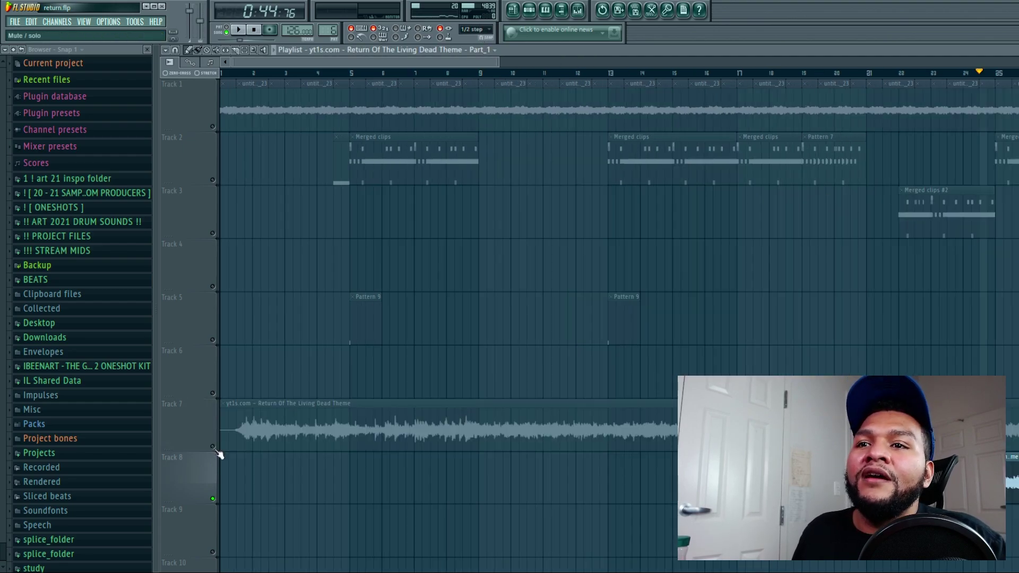
pyautogui.click(212, 499)
pyautogui.scroll(-4, 276, 288)
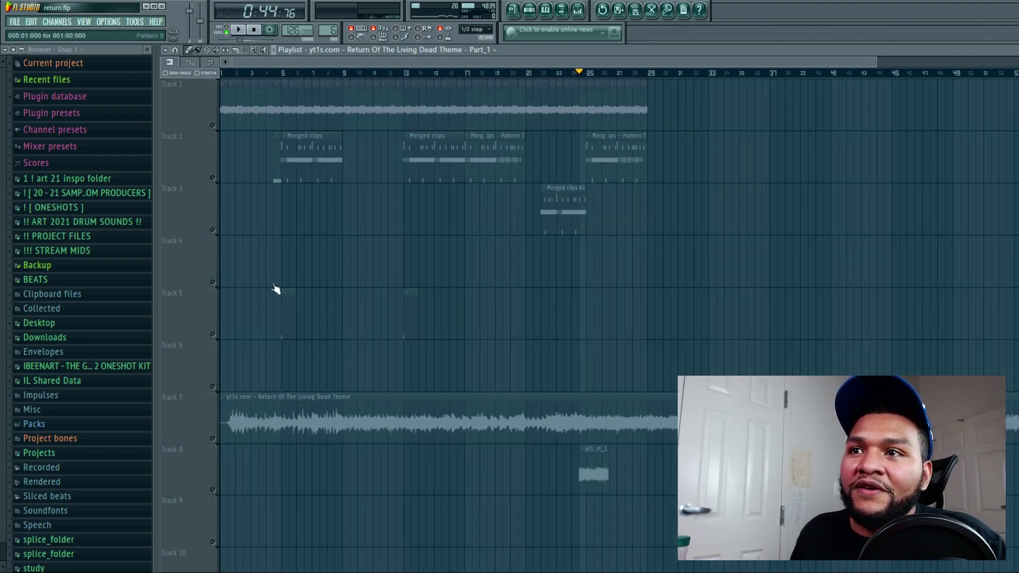
pyautogui.rightClick(213, 127)
pyautogui.rightClick(214, 126)
pyautogui.scroll(4, 384, 68)
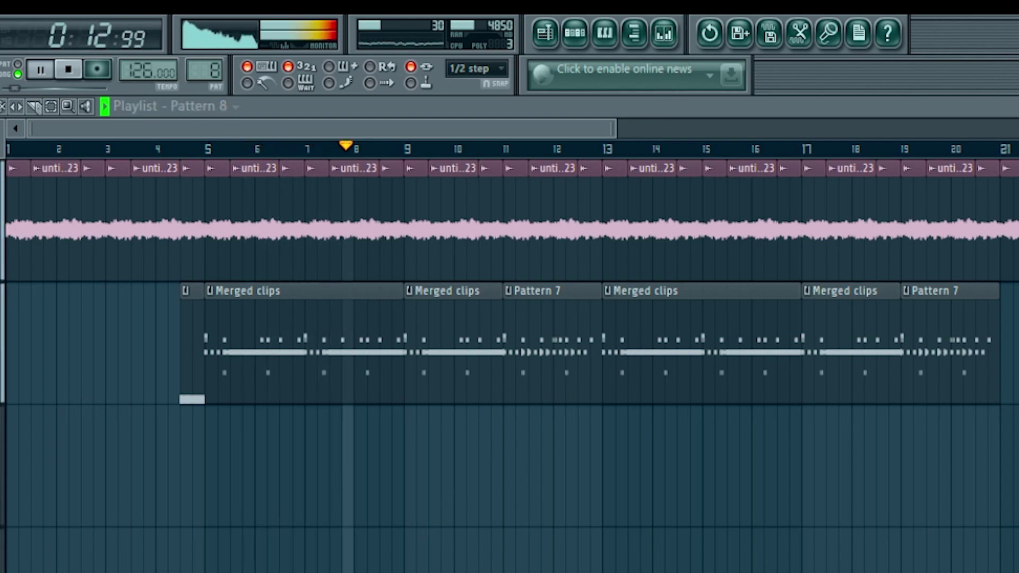
# Step: Listen to the finished sample beat in the playlist and stop the playback
pyautogui.click(474, 521)
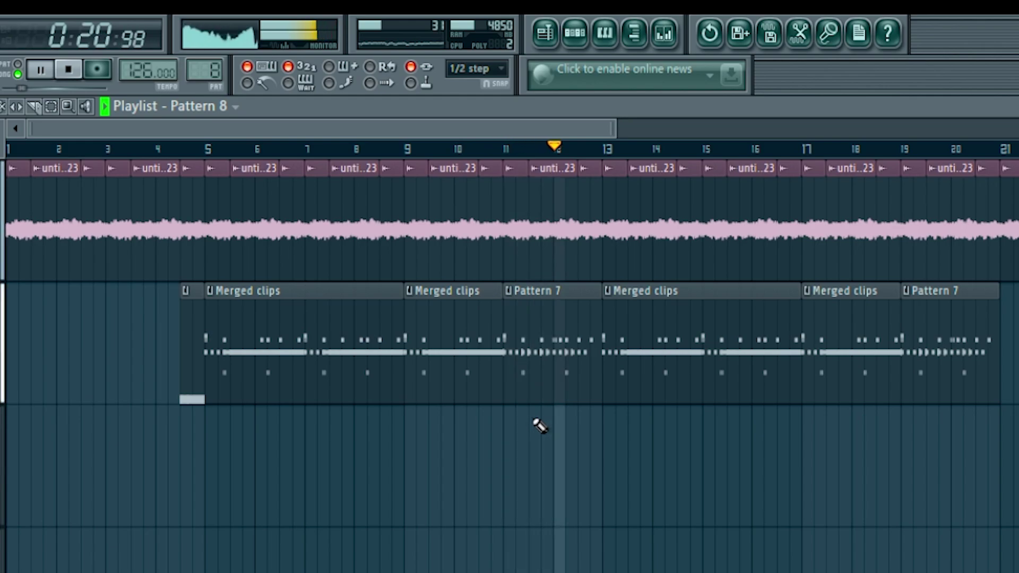
pyautogui.click(72, 74)
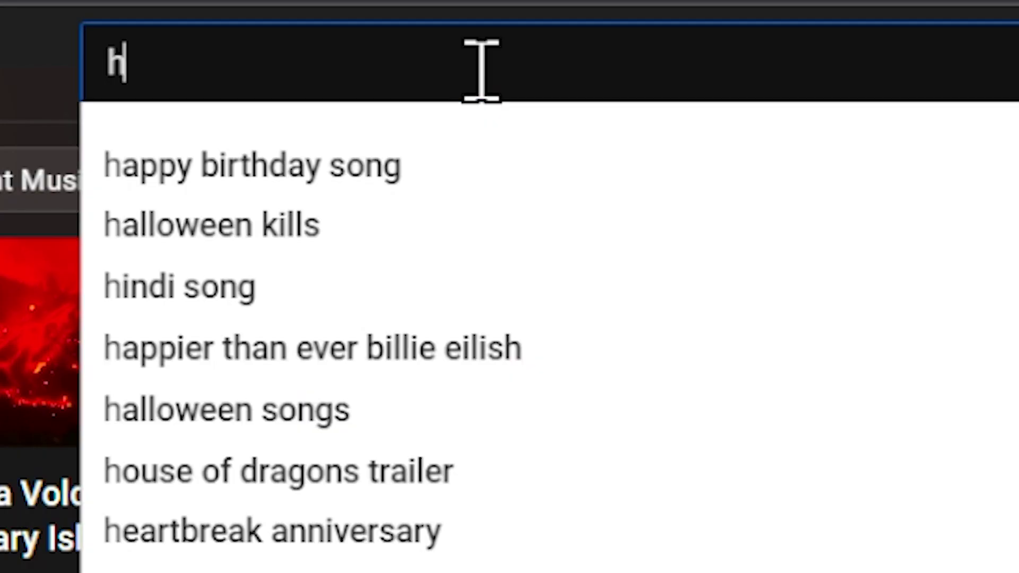
# Step: Search YouTube for "horror movie samples"
pyautogui.write('orror movie sample')
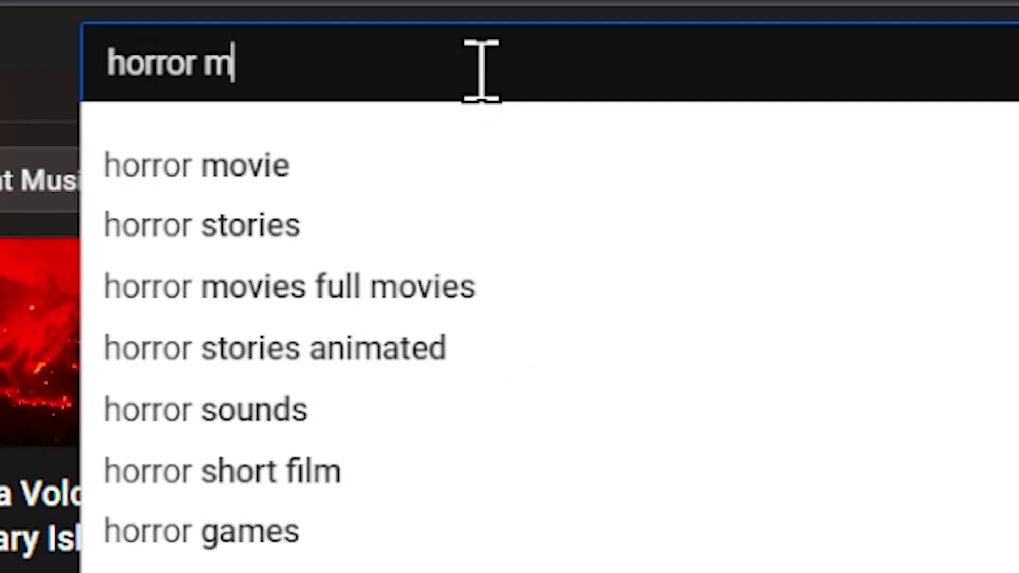
pyautogui.write('s')
pyautogui.press('Return')
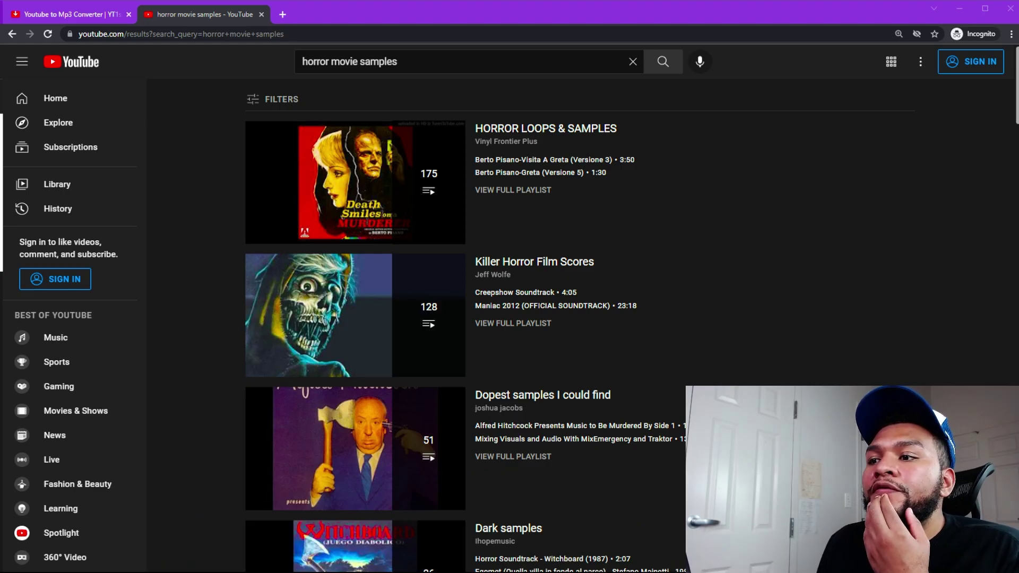
# Step: Open the Creepshow Soundtrack video and audition it from about 1:01 and from about two minutes in
pyautogui.click(356, 197)
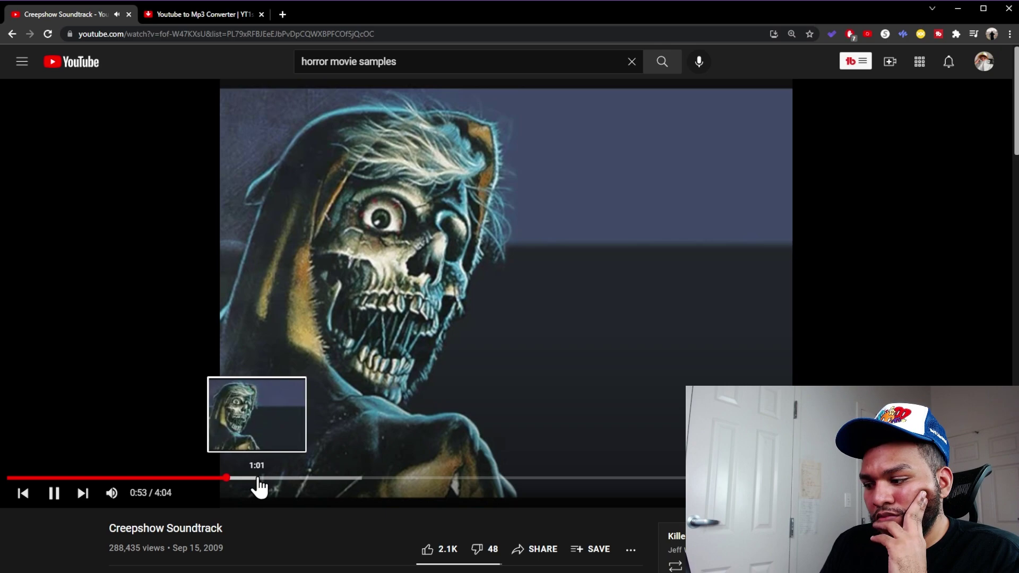
pyautogui.click(258, 479)
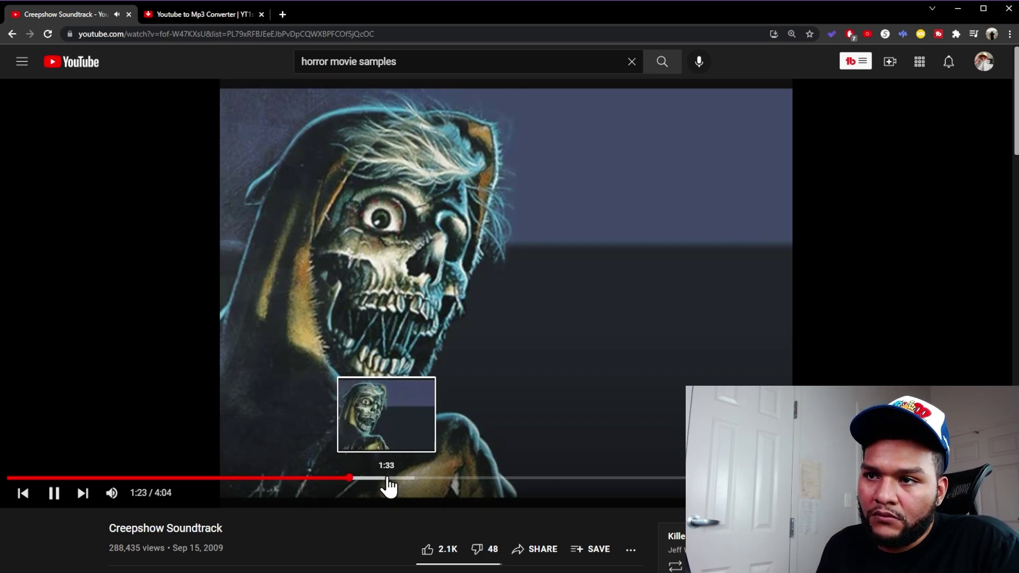
pyautogui.click(504, 479)
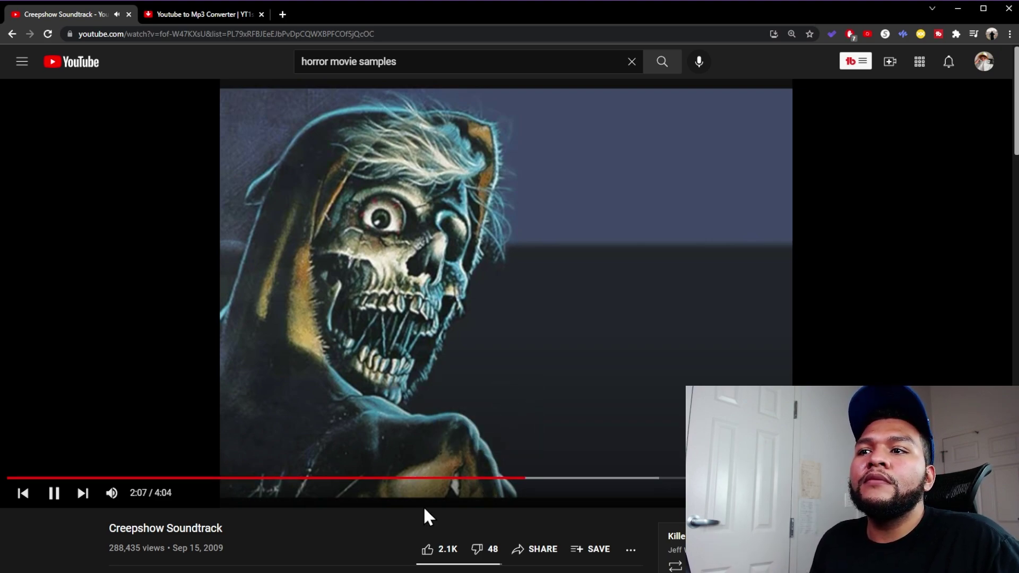
# Step: Pause the soundtrack video, select its web address, and switch to the Youtube to Mp3 Converter page
pyautogui.click(483, 382)
pyautogui.click(290, 34)
pyautogui.click(210, 16)
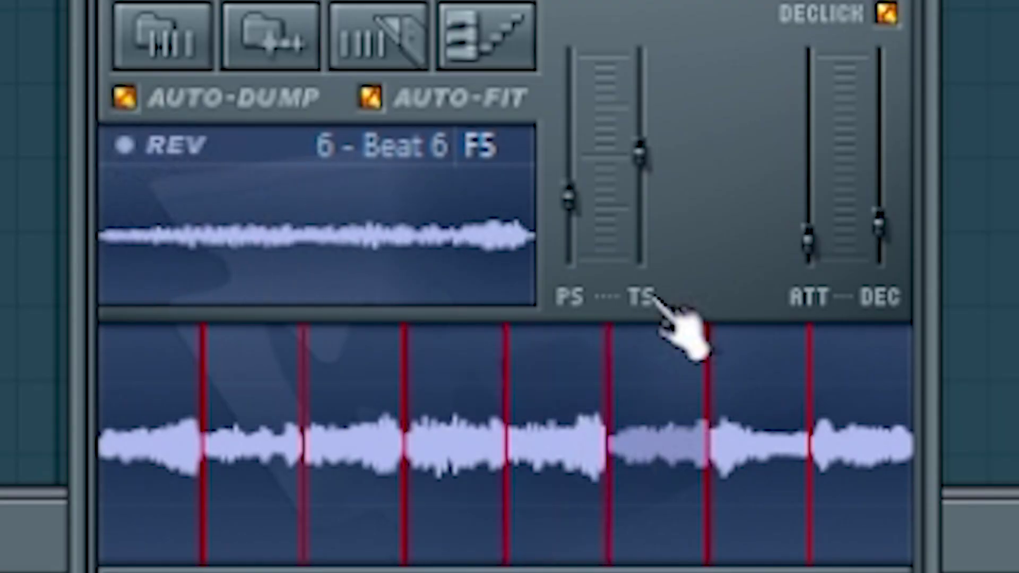
# Step: Reverse slices 7 and 8 of the sliced soundtrack sample
pyautogui.click(757, 387)
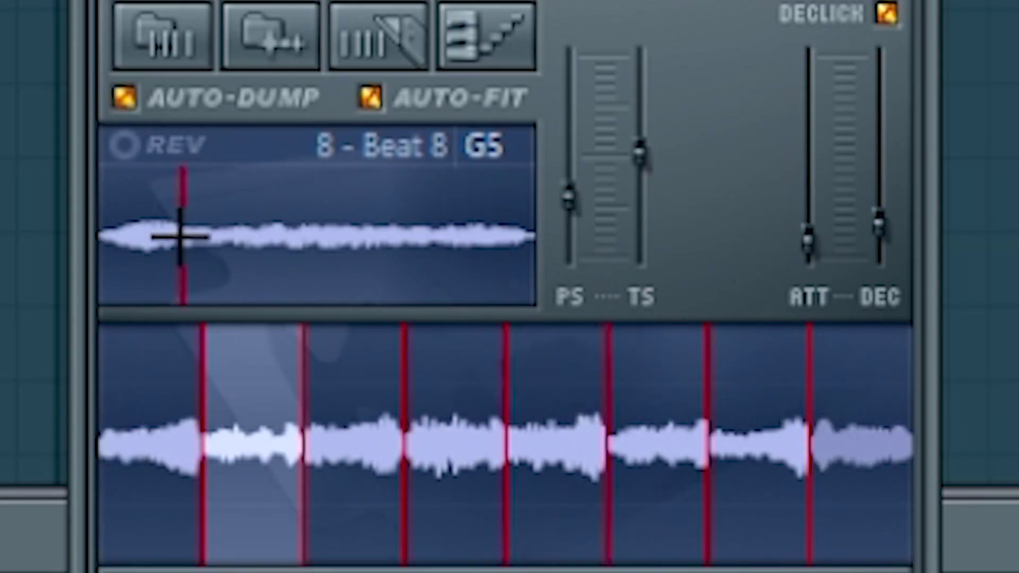
pyautogui.click(139, 146)
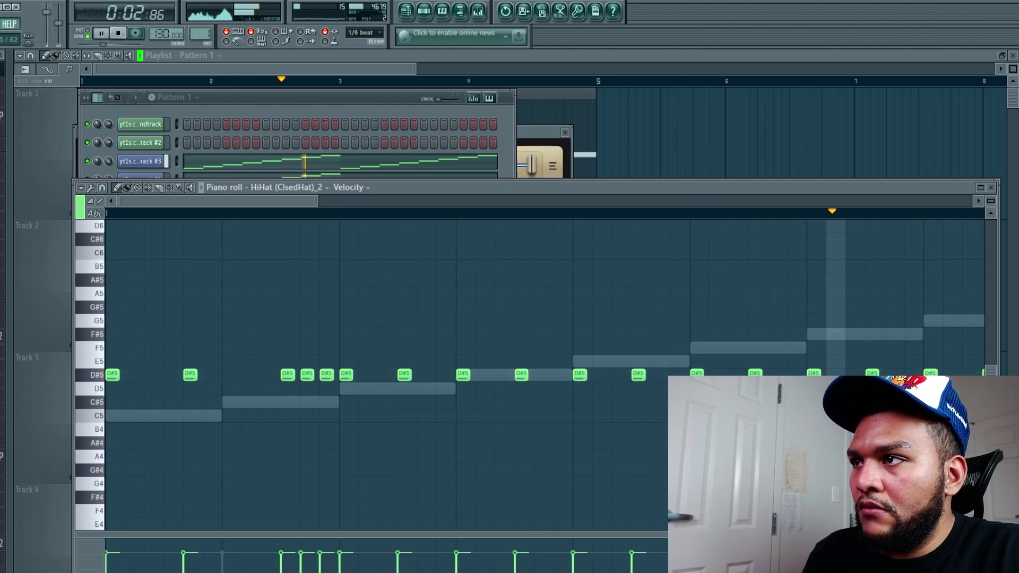
# Step: Add three consecutive A#4 notes to the hi-hat pattern, below the D#5 hits, while restarting playback to check them
pyautogui.press('space')
pyautogui.press('space')
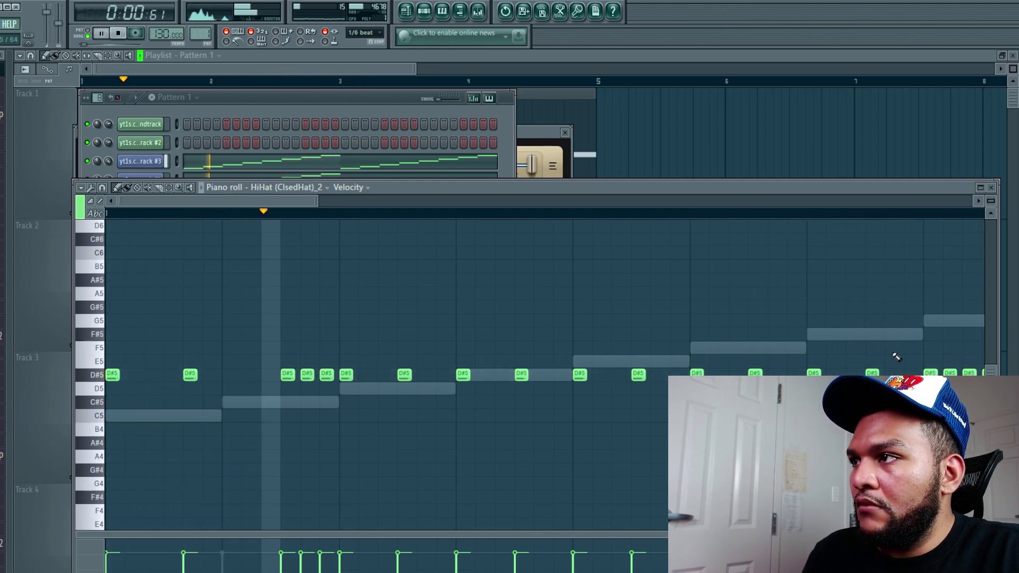
pyautogui.moveTo(284, 203); pyautogui.dragTo(323, 203)
pyautogui.click(529, 442)
pyautogui.click(549, 442)
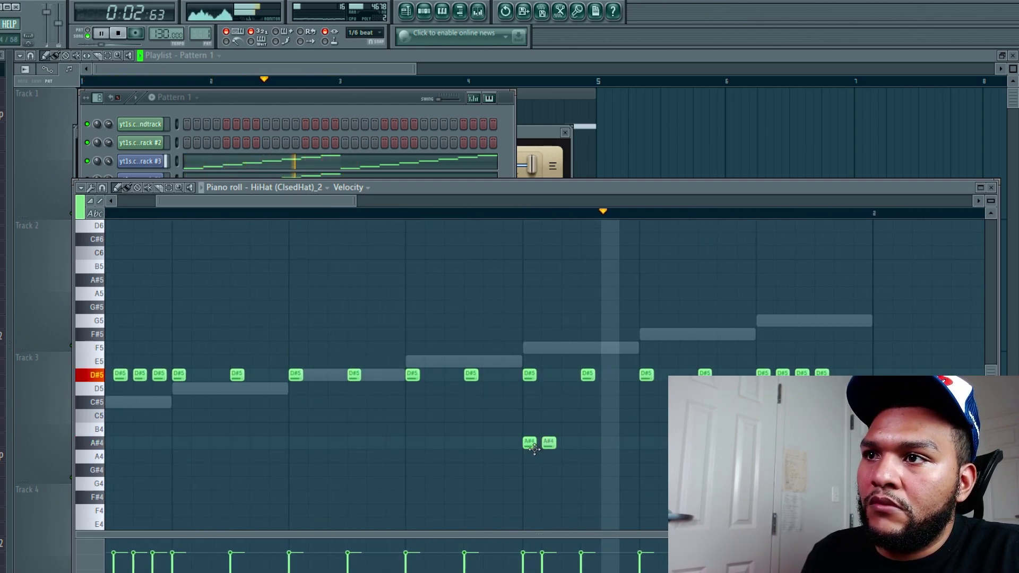
pyautogui.press('space')
pyautogui.press('space')
pyautogui.moveTo(566, 431); pyautogui.dragTo(566, 442)
# Step: Lower the velocity of the three A#4 hi-hat notes and deselect them
pyautogui.moveTo(471, 442); pyautogui.dragTo(602, 447)
pyautogui.scroll(-8, 613, 465)
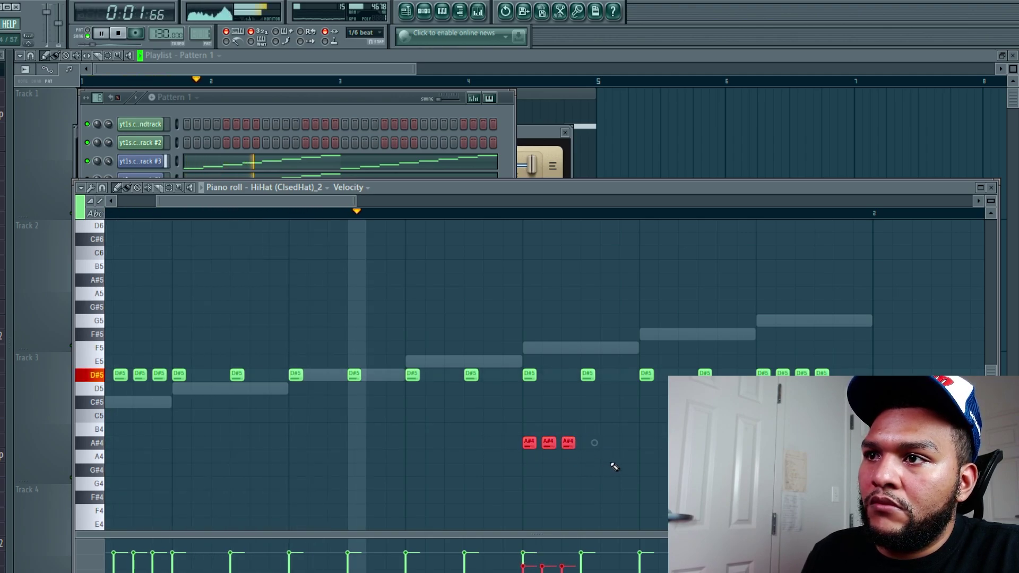
pyautogui.hotkey('ctrl', 'd')
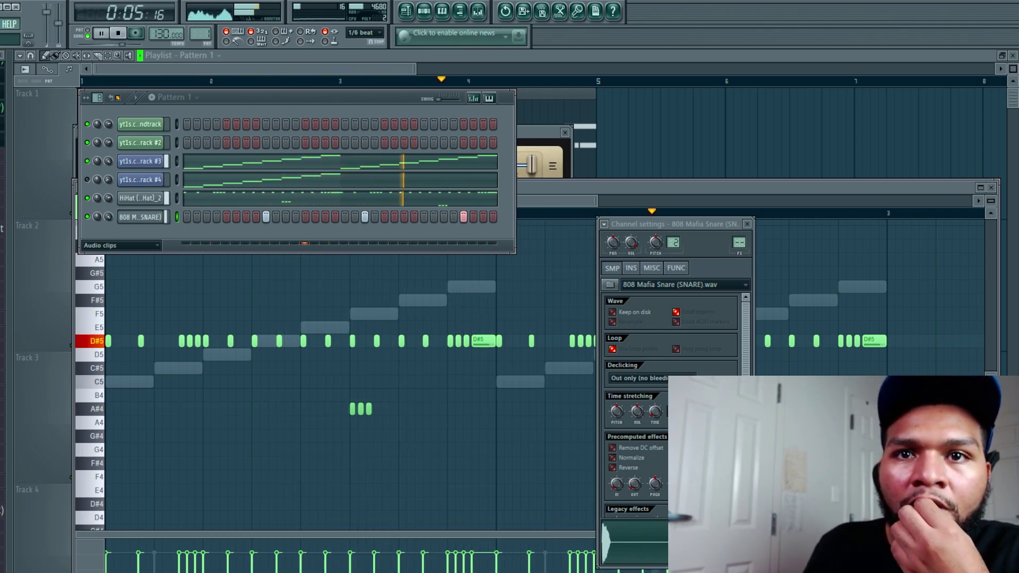
# Step: Add the Hit 1 sample as a new channel below the snare and open its piano roll
pyautogui.moveTo(116, 233); pyautogui.dragTo(117, 235)
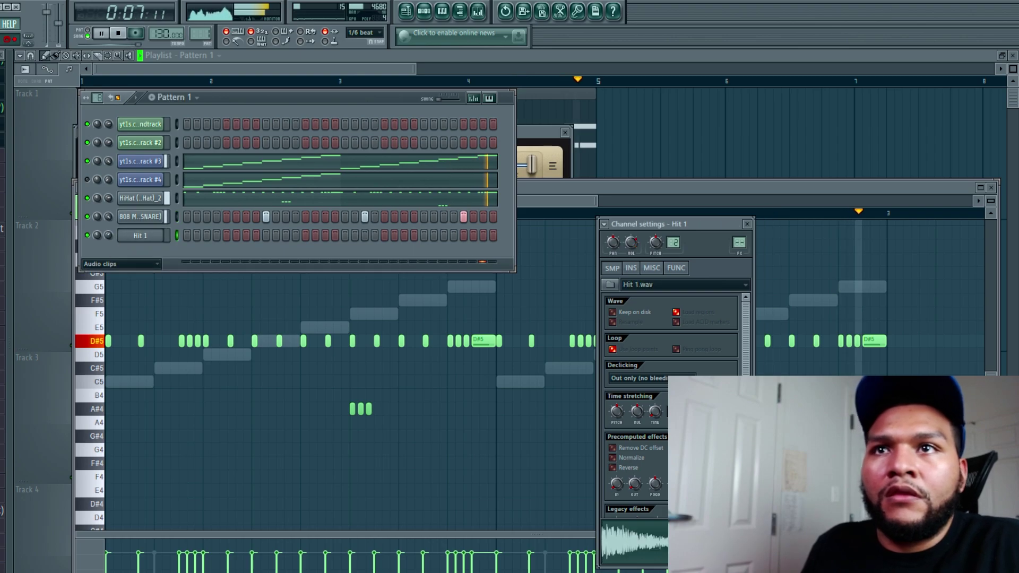
pyautogui.rightClick(139, 235)
pyautogui.click(152, 241)
# Step: Place three consecutive D#5 notes for Hit 1 at the start of the second beat and a fourth in the same bar
pyautogui.click(130, 345)
pyautogui.press('space')
pyautogui.press('space')
pyautogui.moveTo(128, 346); pyautogui.dragTo(183, 346)
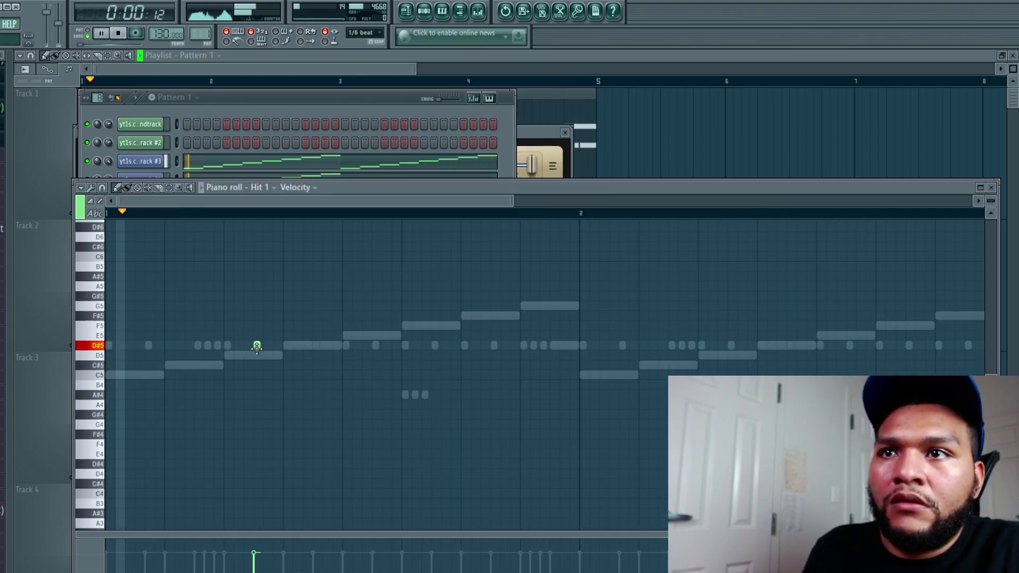
pyautogui.moveTo(257, 346)
pyautogui.mouseDown()
pyautogui.moveTo(237, 345)
pyautogui.moveTo(247, 346)
pyautogui.mouseUp()
pyautogui.click(247, 335)
pyautogui.click(227, 346)
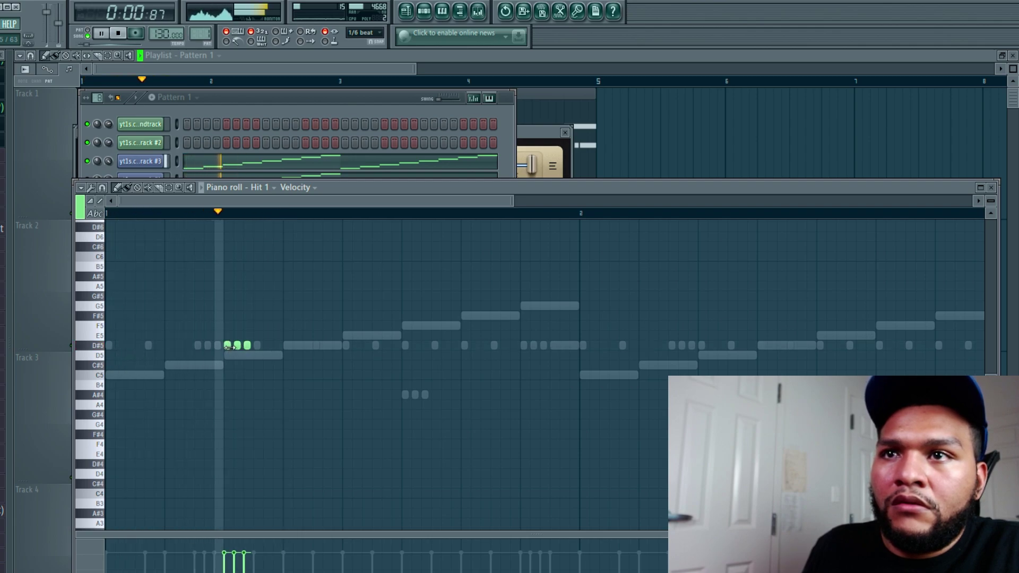
pyautogui.click(434, 346)
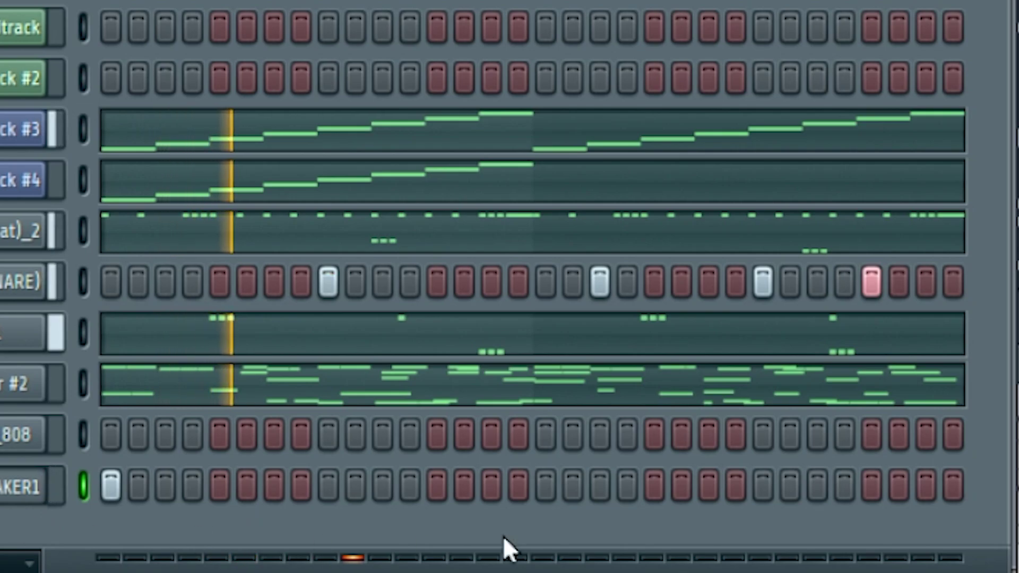
# Step: Add a shaker hit at step 21 and program the lowest channel with hits at steps 7, 17 and 19
pyautogui.click(655, 486)
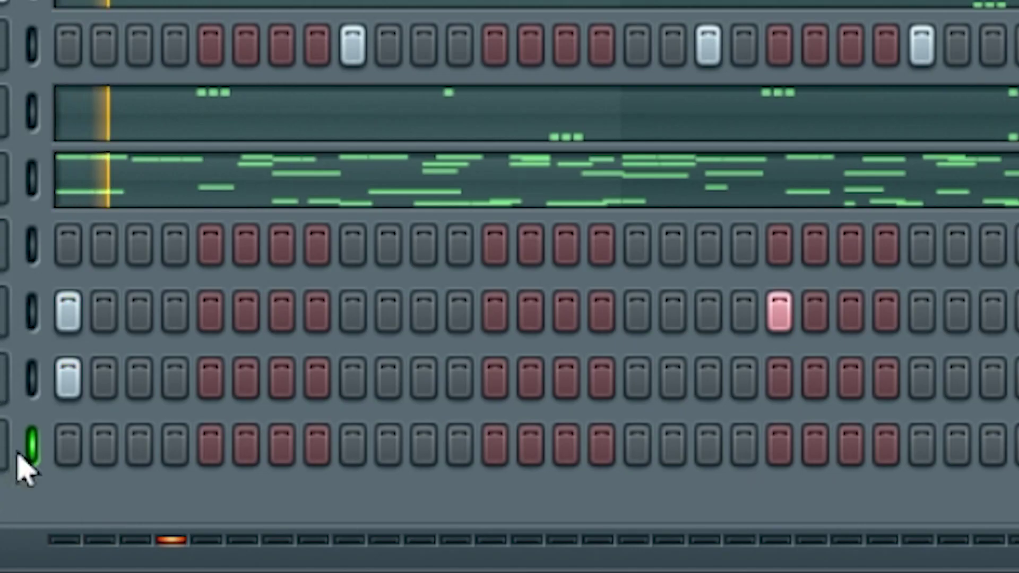
pyautogui.click(289, 446)
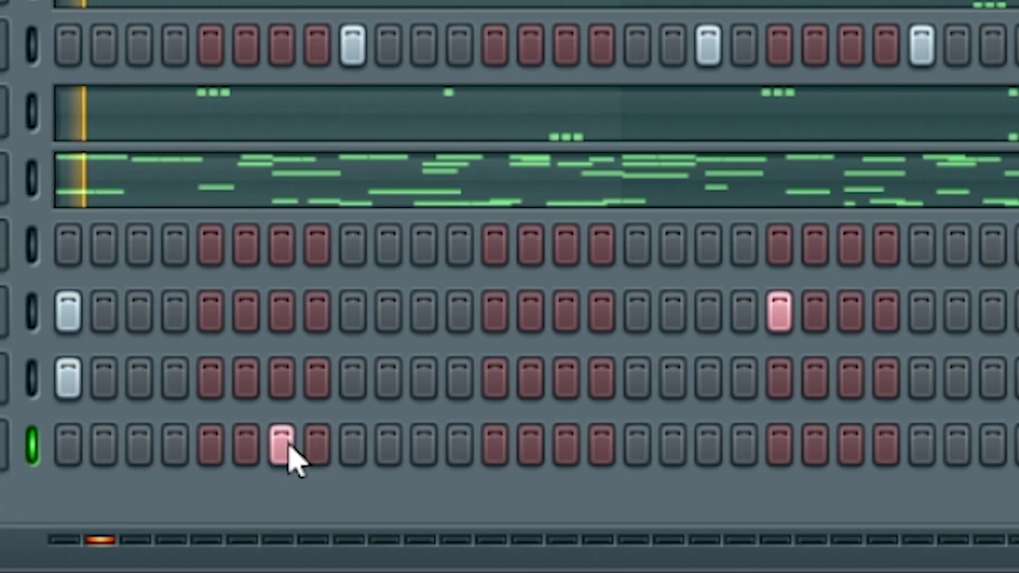
pyautogui.click(708, 446)
pyautogui.click(778, 447)
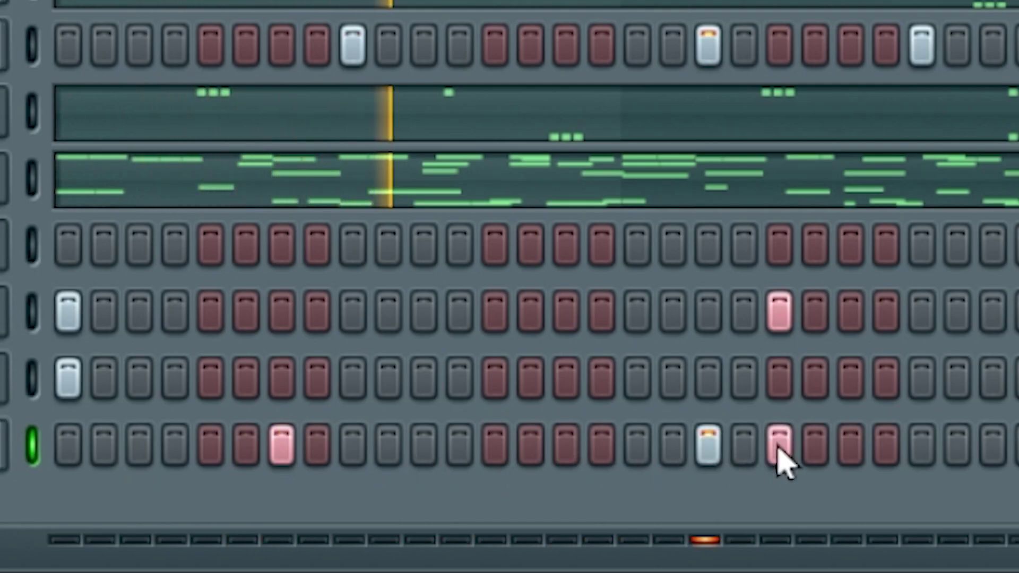
pyautogui.click(637, 446)
pyautogui.click(779, 445)
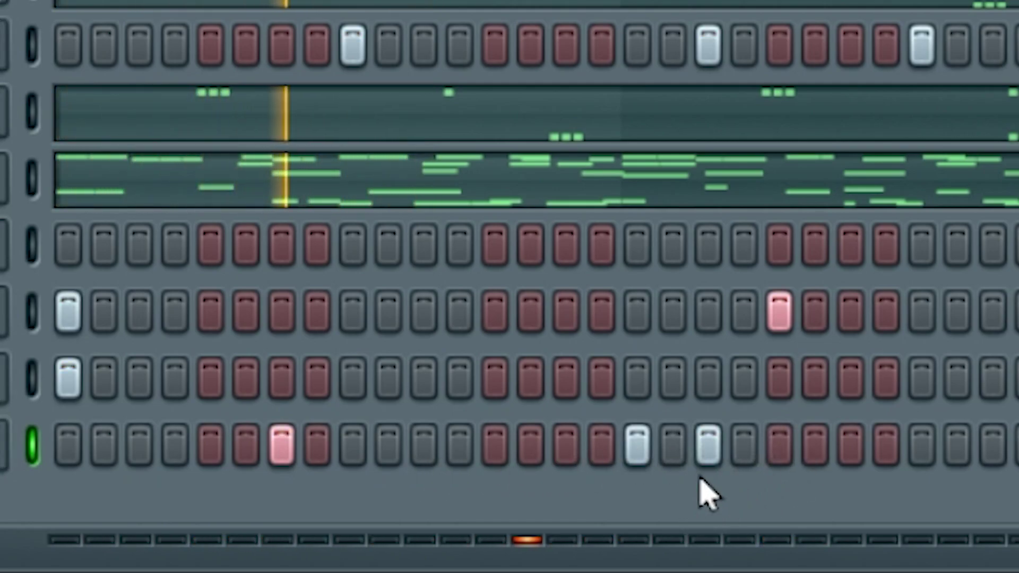
pyautogui.click(701, 456)
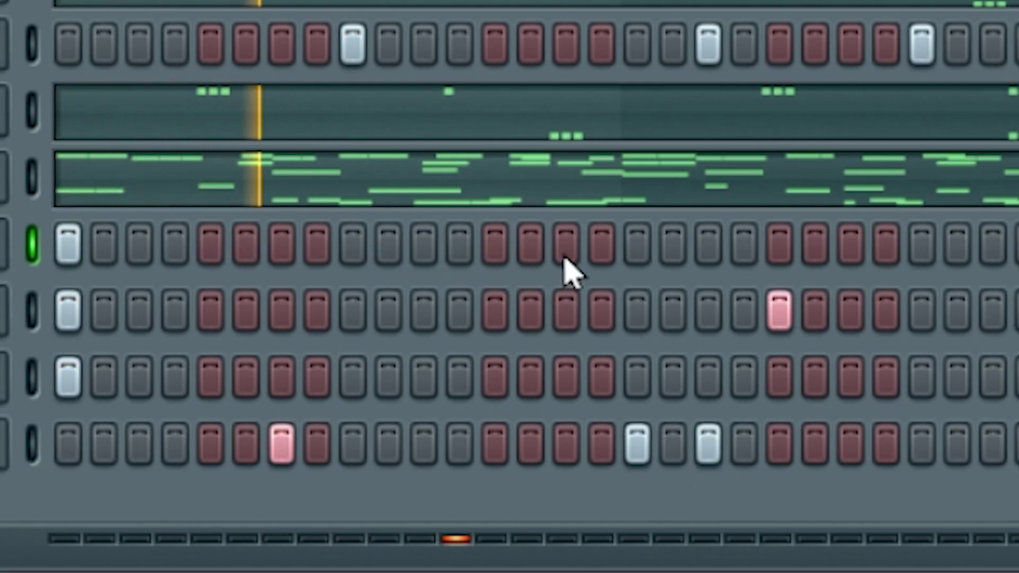
# Step: Add a hit at step 17 of the 808 channel
pyautogui.click(635, 247)
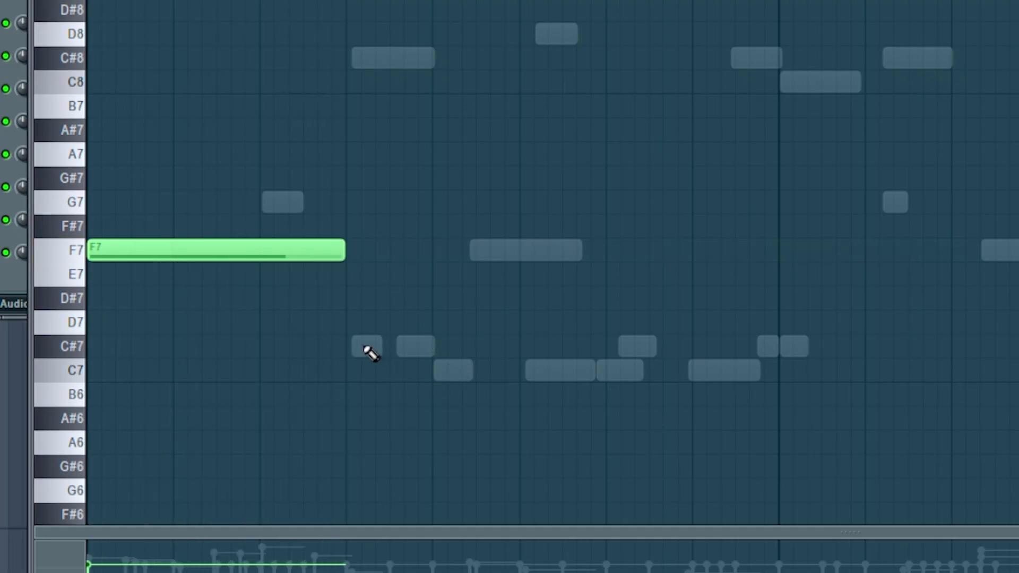
# Step: Add a shortened C#7 note right behind the long F7 note, followed by a C7 note
pyautogui.click(366, 349)
pyautogui.moveTo(600, 348); pyautogui.dragTo(432, 355)
pyautogui.click(433, 369)
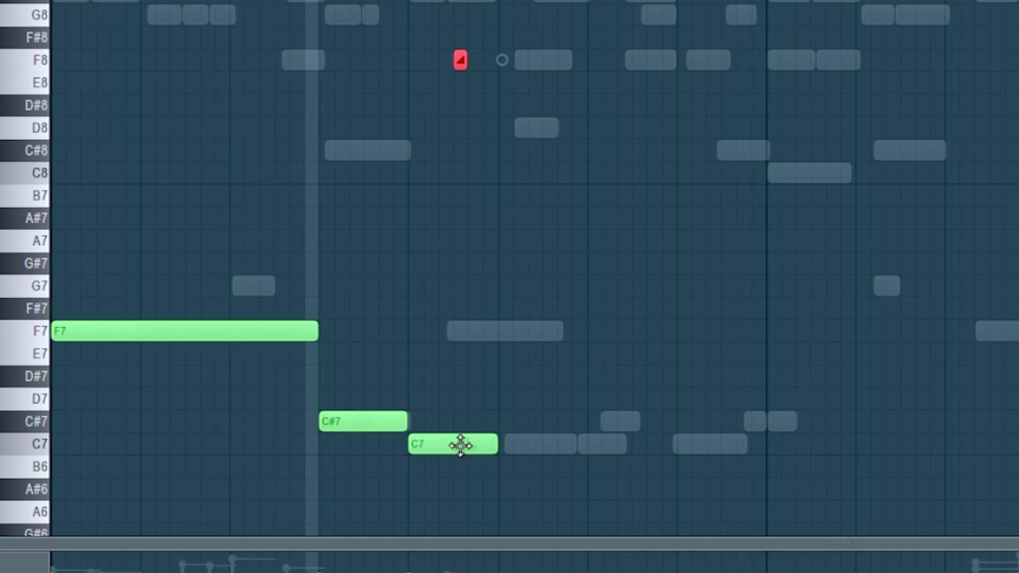
# Step: Try slide notes at F7 and at C#7 around the end of the C7 note
pyautogui.click(502, 337)
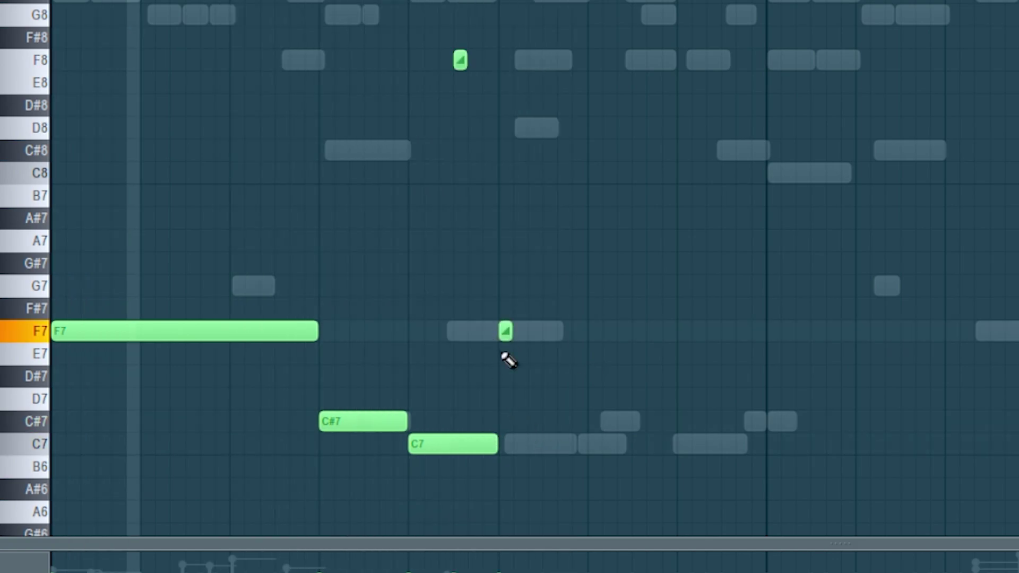
pyautogui.rightClick(502, 338)
pyautogui.click(472, 421)
pyautogui.rightClick(473, 421)
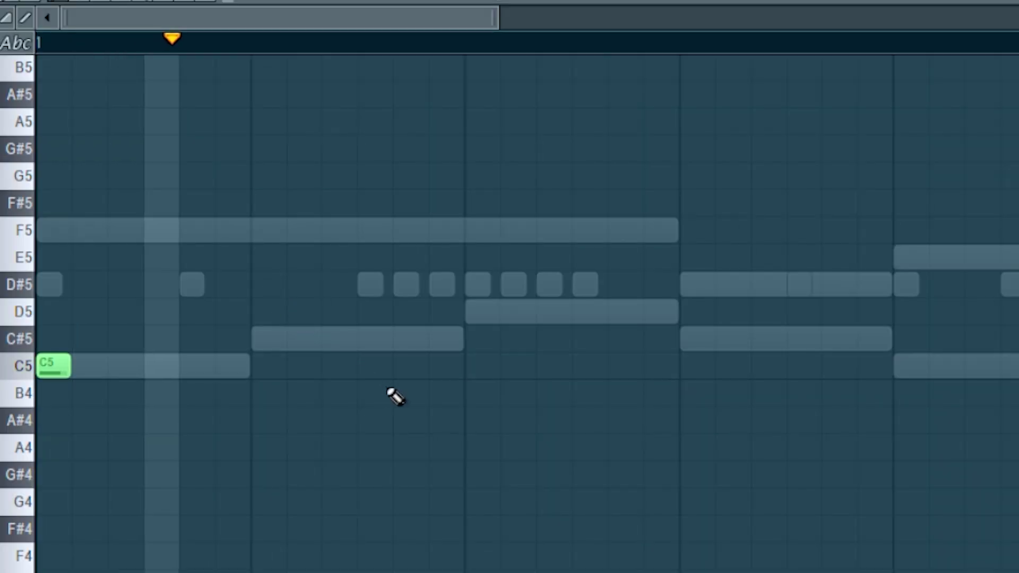
# Step: Add two more C5 notes, one at the start of the D#5 roll and one where the E5 ghost note begins
pyautogui.click(374, 366)
pyautogui.click(896, 365)
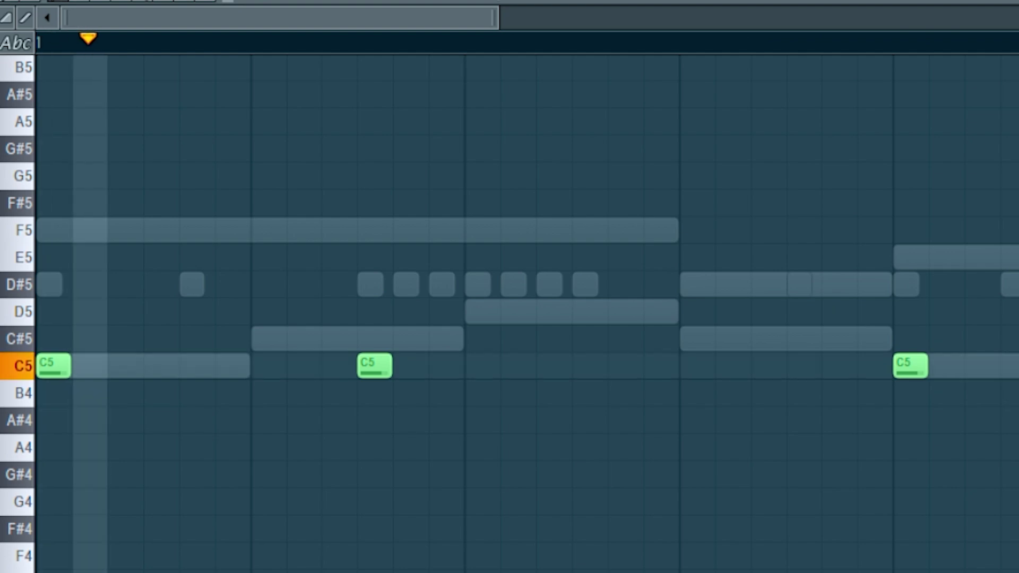
pyautogui.moveTo(340, 20); pyautogui.dragTo(422, 20)
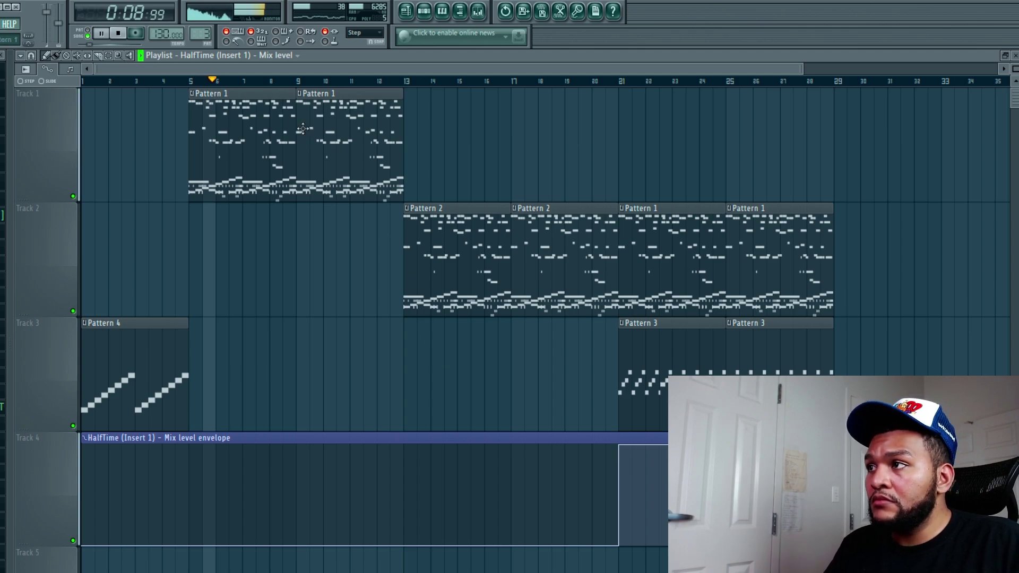
pyautogui.scroll(-3, 337, 77)
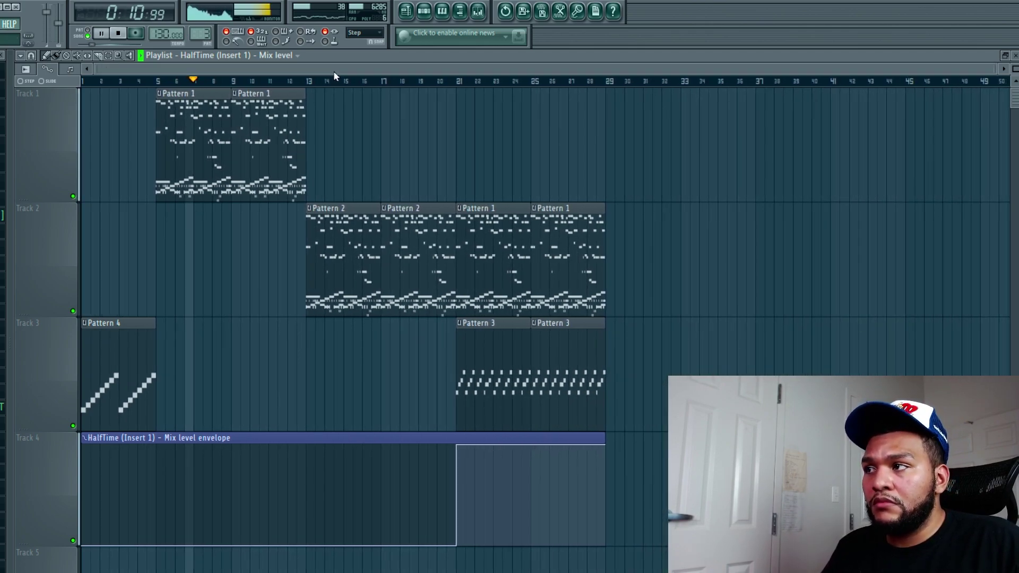
pyautogui.scroll(2, 333, 71)
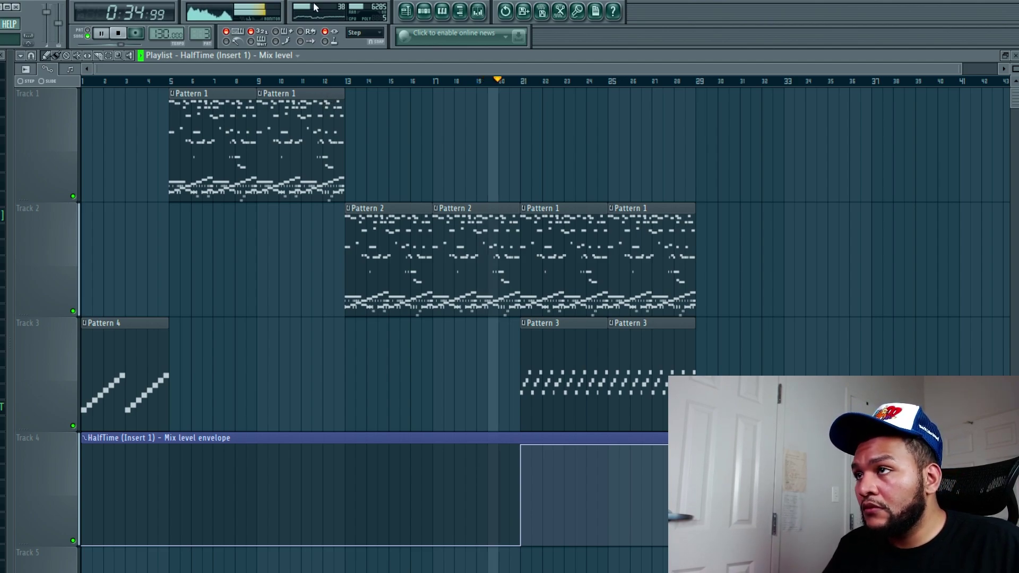
pyautogui.scroll(-4, 351, 65)
pyautogui.scroll(2, 350, 66)
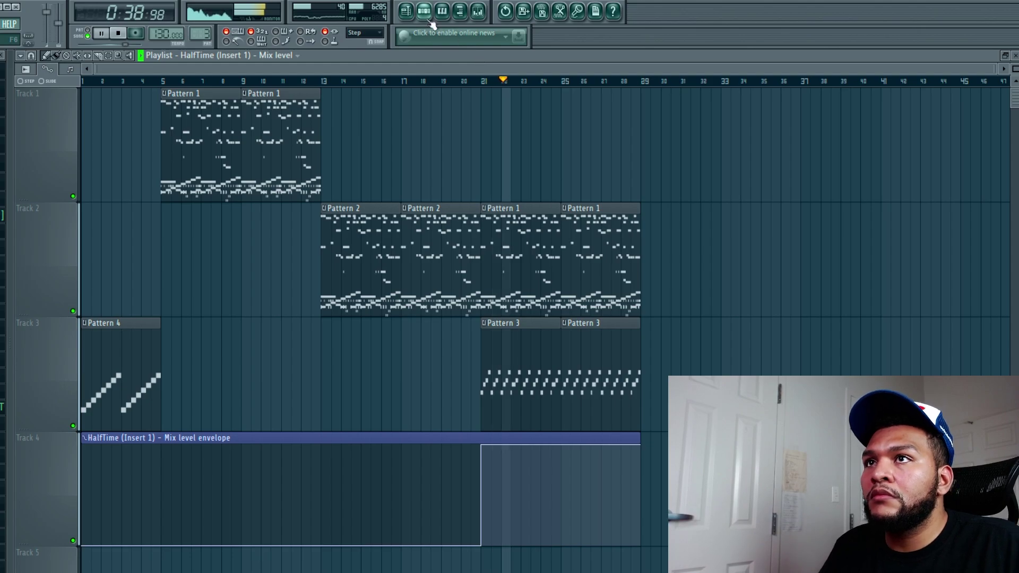
pyautogui.click(427, 16)
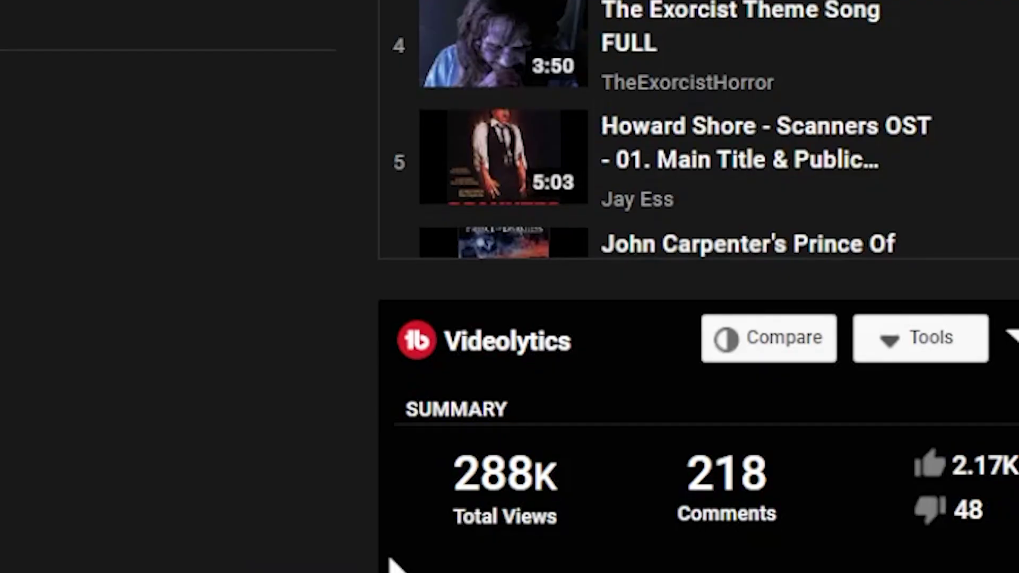
# Step: Open The Exorcist Theme Song FULL from the YouTube horror playlist to audition it, and look through its page
pyautogui.scroll(3, 119, 527)
pyautogui.scroll(-3, 470, 466)
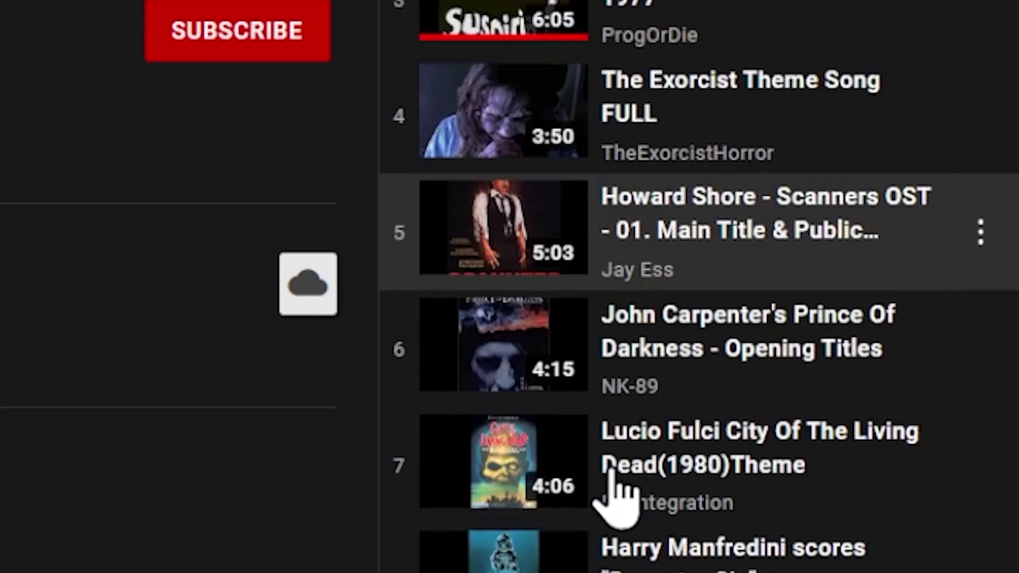
pyautogui.click(461, 74)
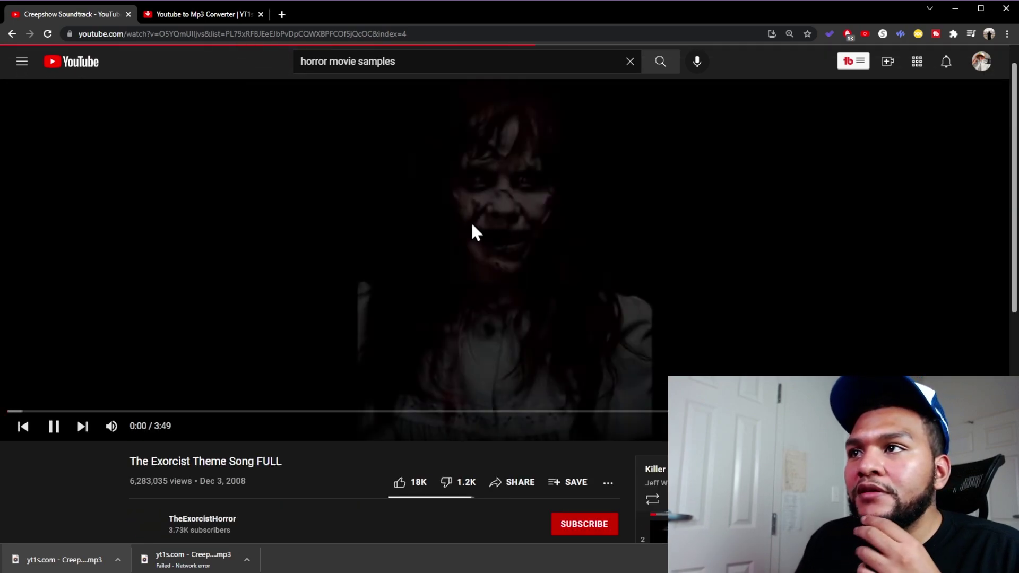
pyautogui.scroll(-10, 321, 318)
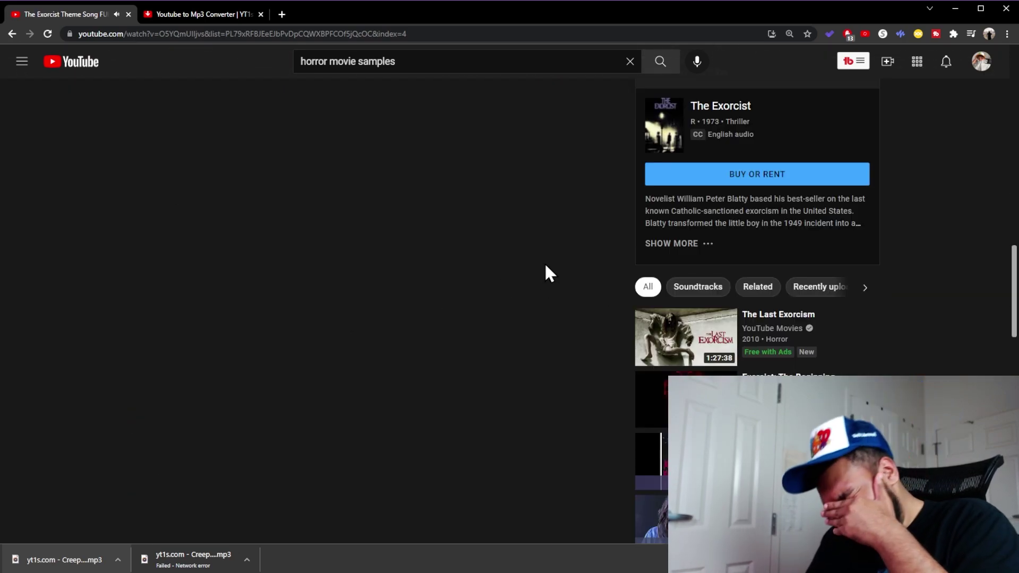
pyautogui.scroll(4, 594, 237)
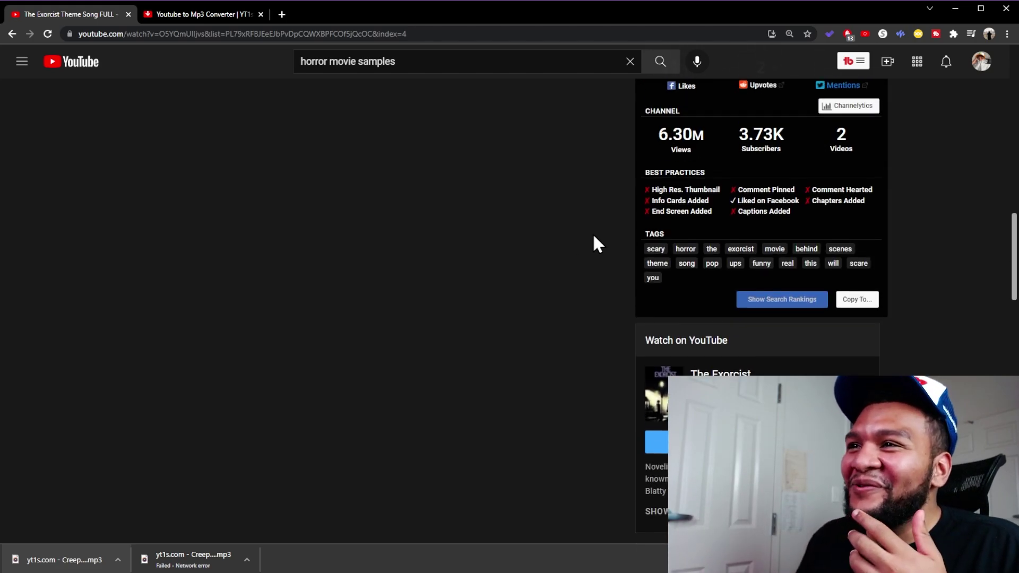
pyautogui.scroll(6, 594, 234)
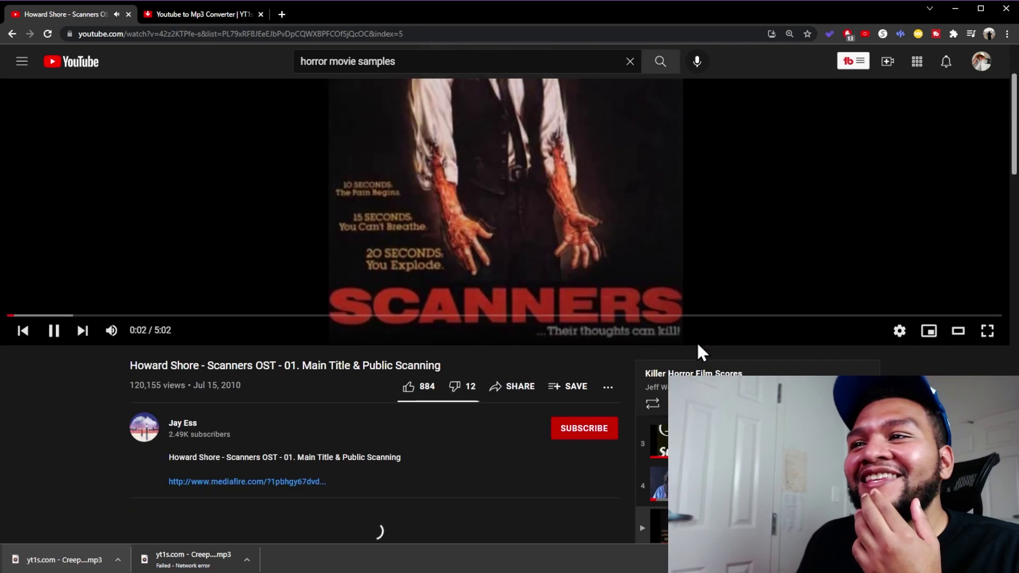
# Step: Audition Howard Shore's Scanners OST main title track, pause it, and request its 128 kbps MP3 link on YT1s
pyautogui.scroll(-5, 552, 349)
pyautogui.scroll(-3, 733, 276)
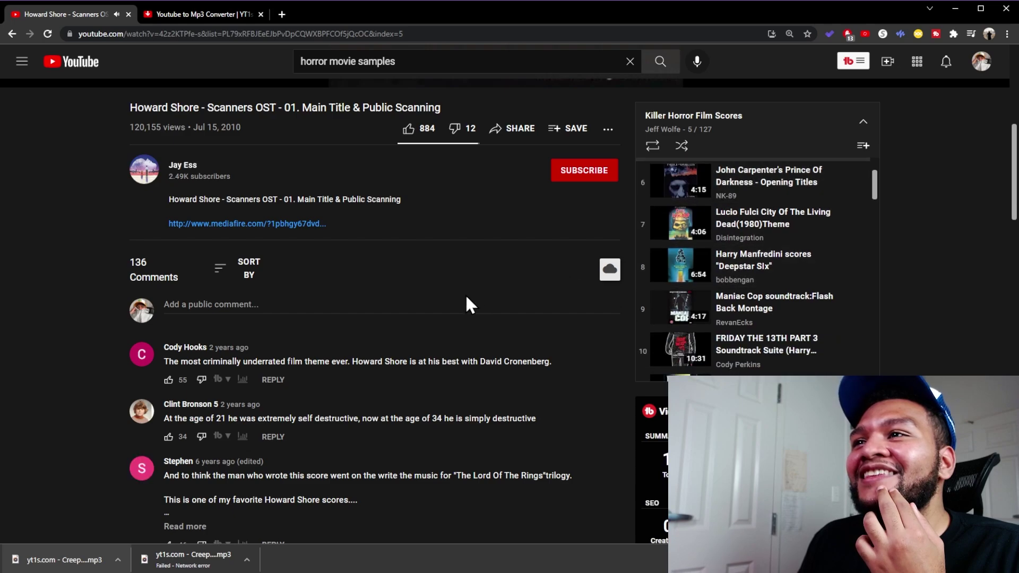
pyautogui.scroll(3, 464, 297)
pyautogui.scroll(5, 465, 299)
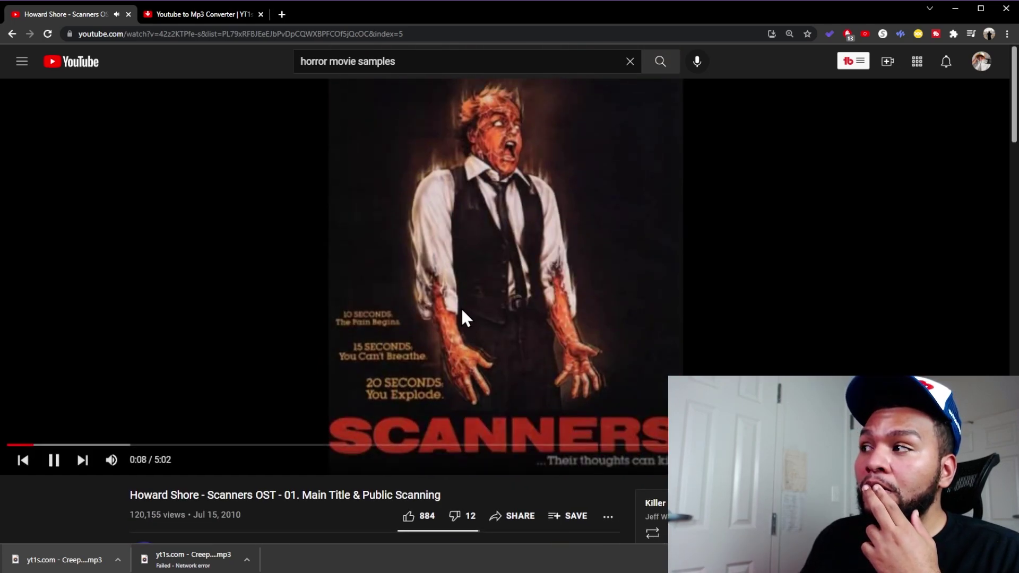
pyautogui.click(461, 313)
pyautogui.click(243, 35)
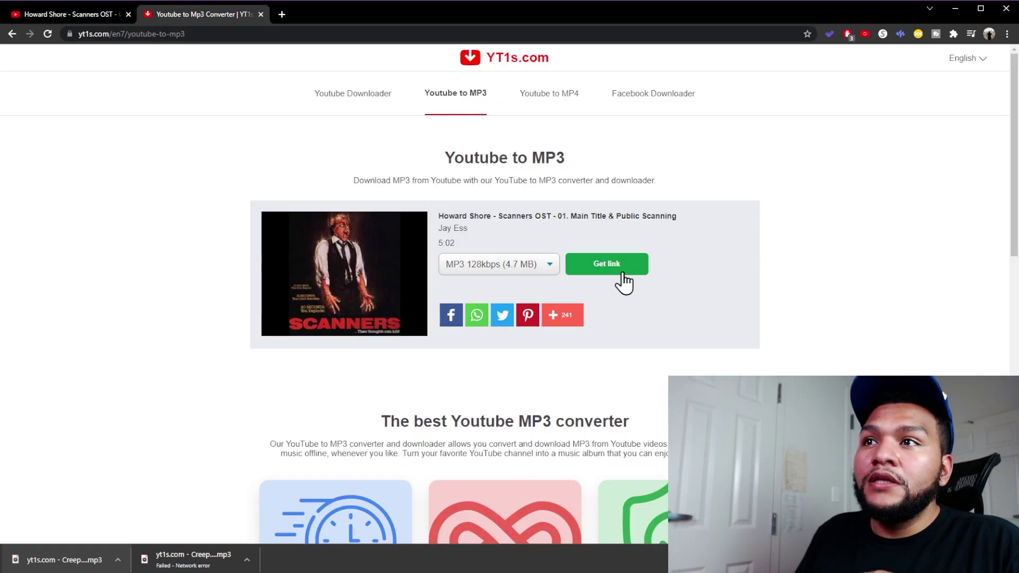
pyautogui.click(621, 271)
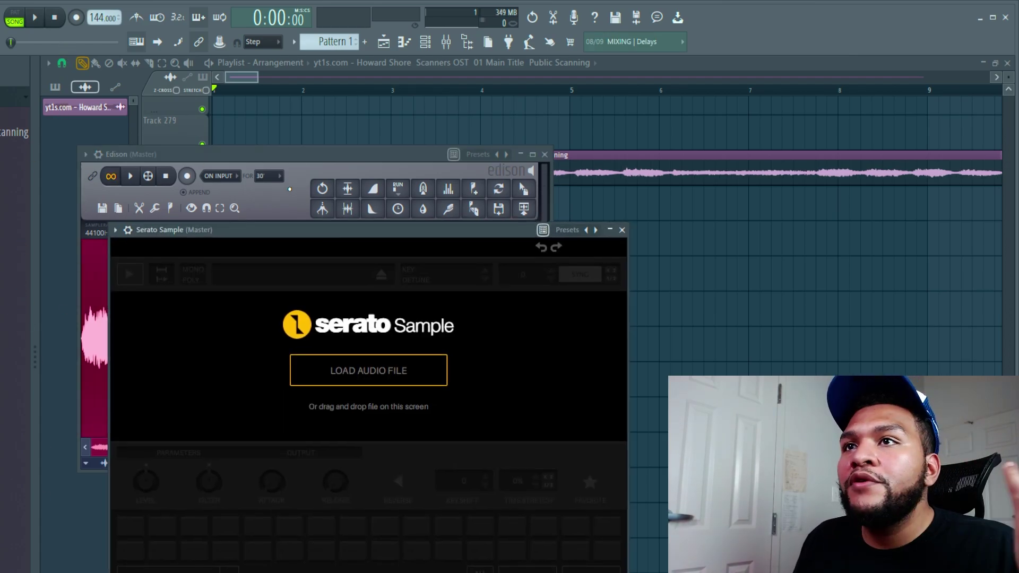
# Step: In FL Studio, load the Scanners excerpt from Edison into Serato Sample and reposition the plugin windows
pyautogui.moveTo(264, 156); pyautogui.dragTo(529, 130)
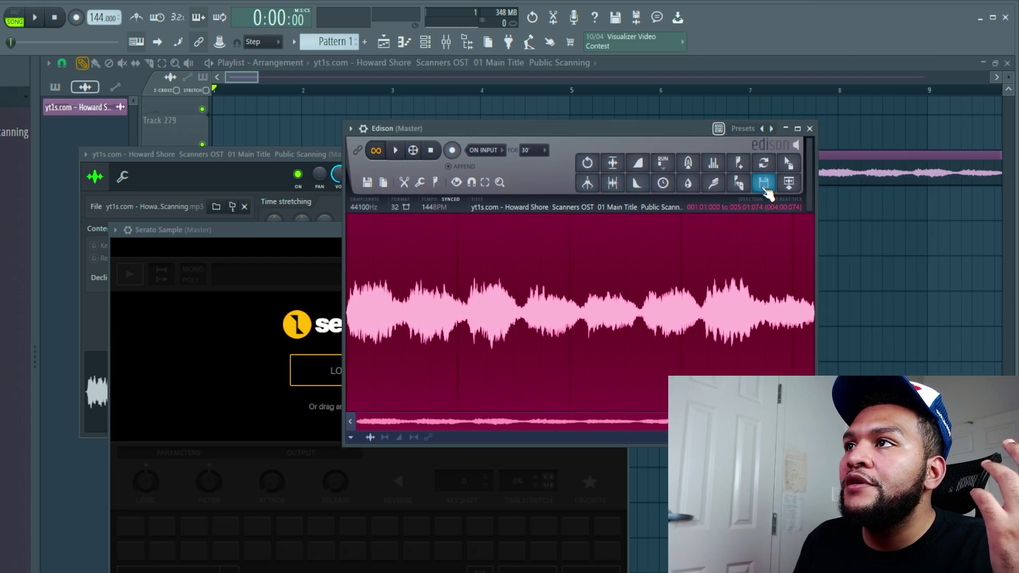
pyautogui.moveTo(784, 171); pyautogui.dragTo(375, 380)
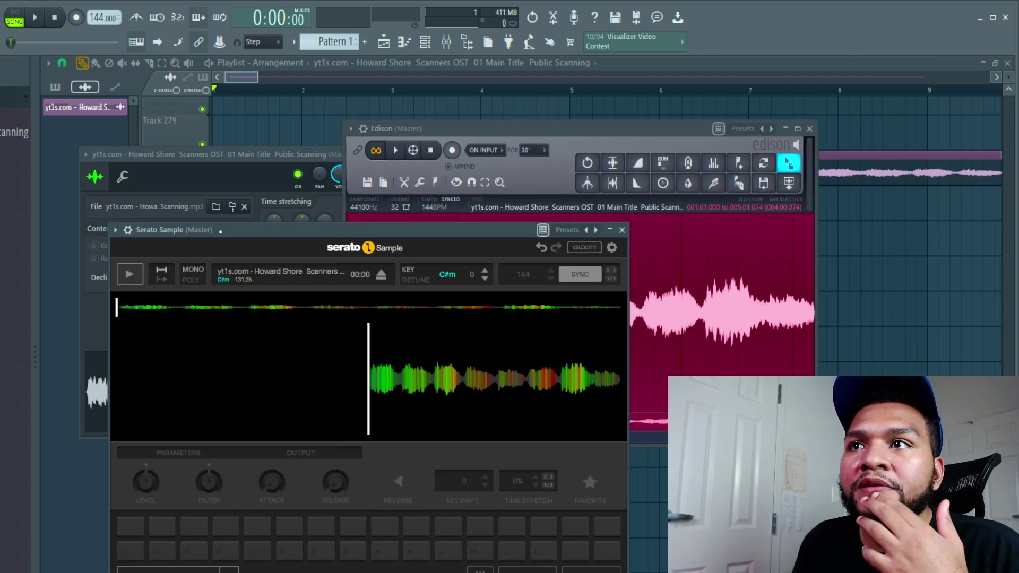
pyautogui.moveTo(374, 229); pyautogui.dragTo(384, 181)
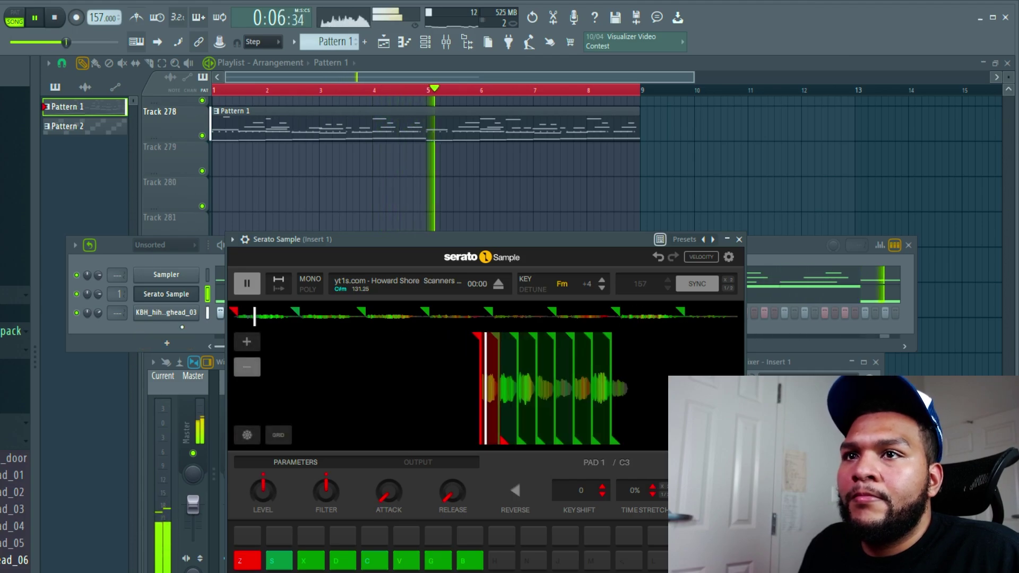
# Step: Begin the crank 808 line with F#6 notes at the start and near the end of bar 1, plus a C#6 note in bar 2
pyautogui.click(174, 383)
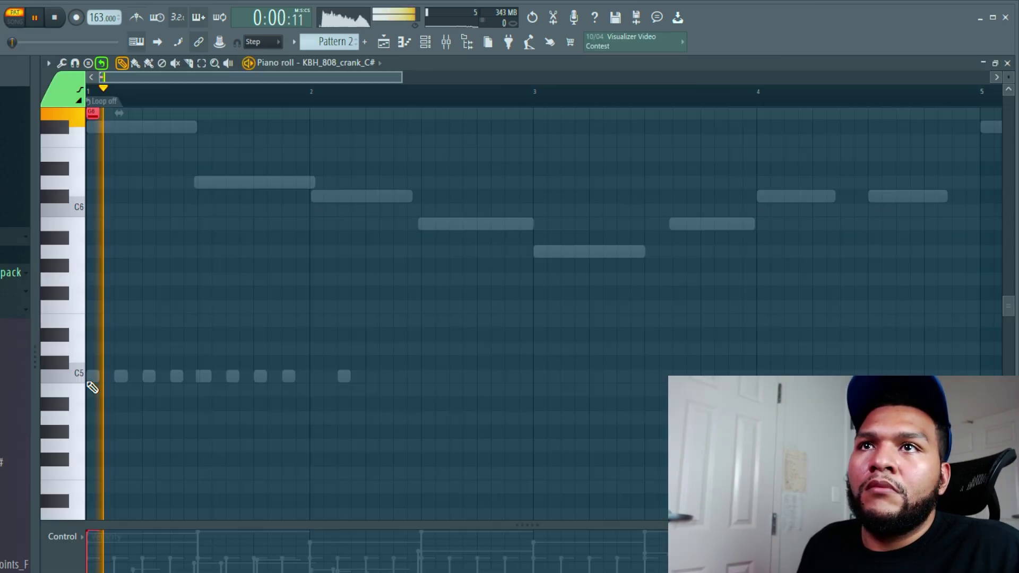
pyautogui.scroll(3, 246, 319)
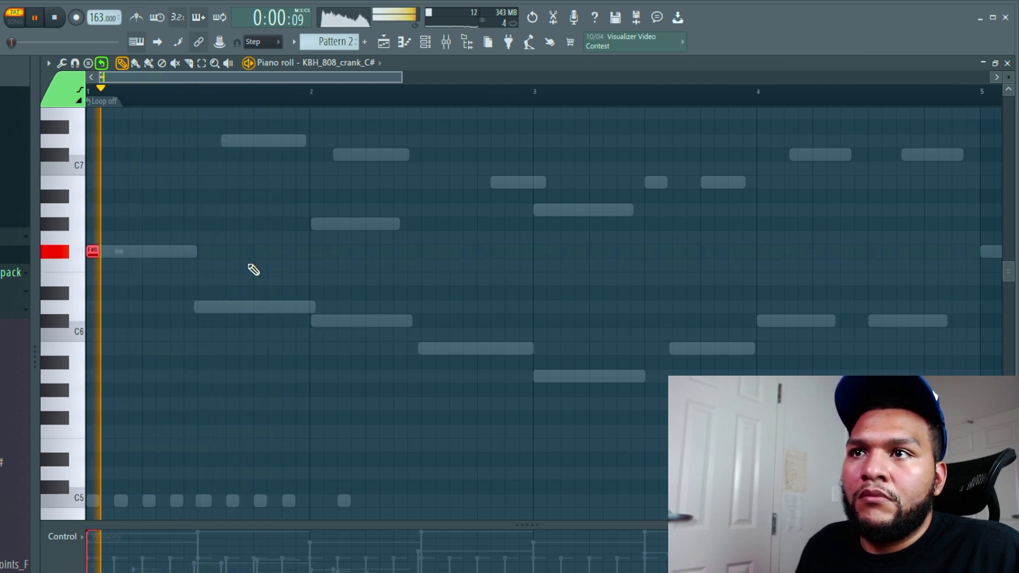
pyautogui.click(287, 251)
pyautogui.click(373, 320)
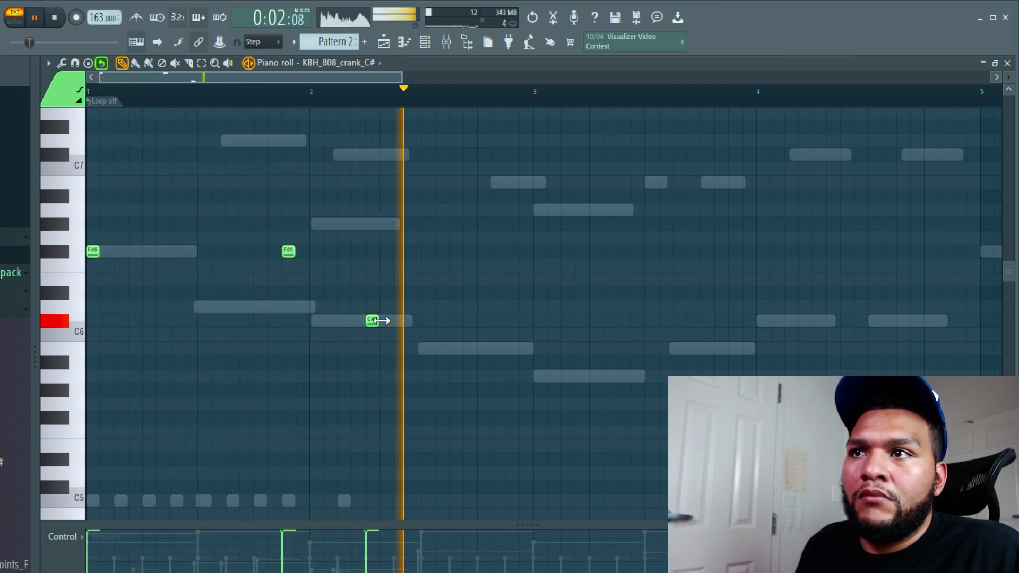
# Step: Bring the 808 notes down one octave to F#5 and C#5, audition them, and add an F#5 note at the start of bar 3
pyautogui.press('space')
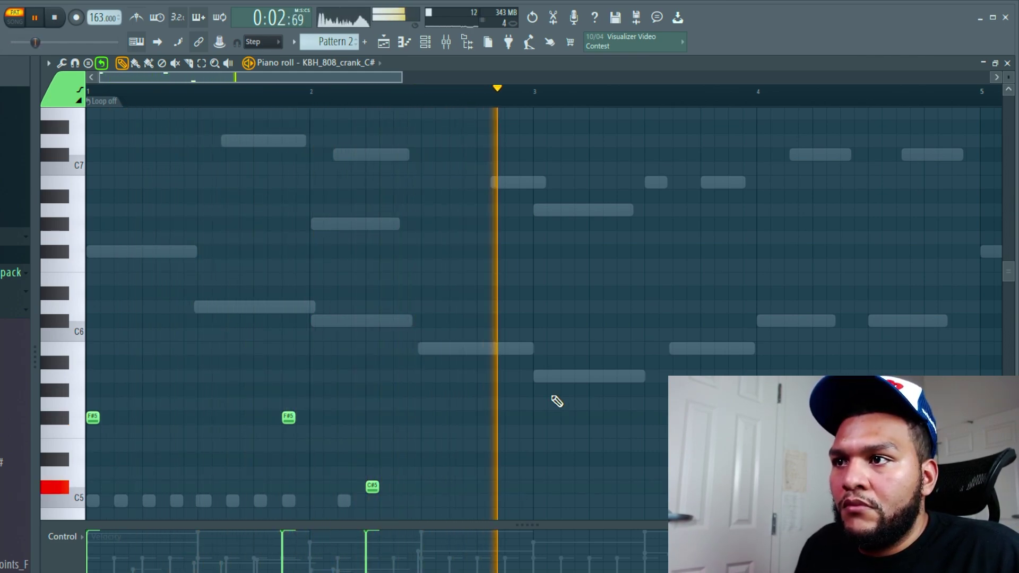
pyautogui.press('space')
pyautogui.scroll(-4, 432, 466)
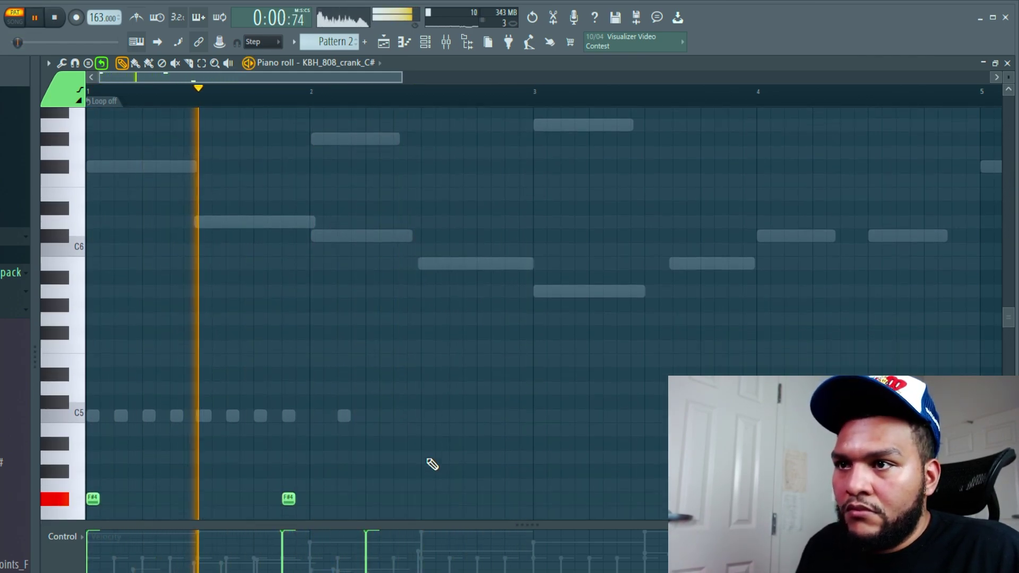
pyautogui.hotkey('ctrl', 'Up')
pyautogui.press('space')
pyautogui.press('space')
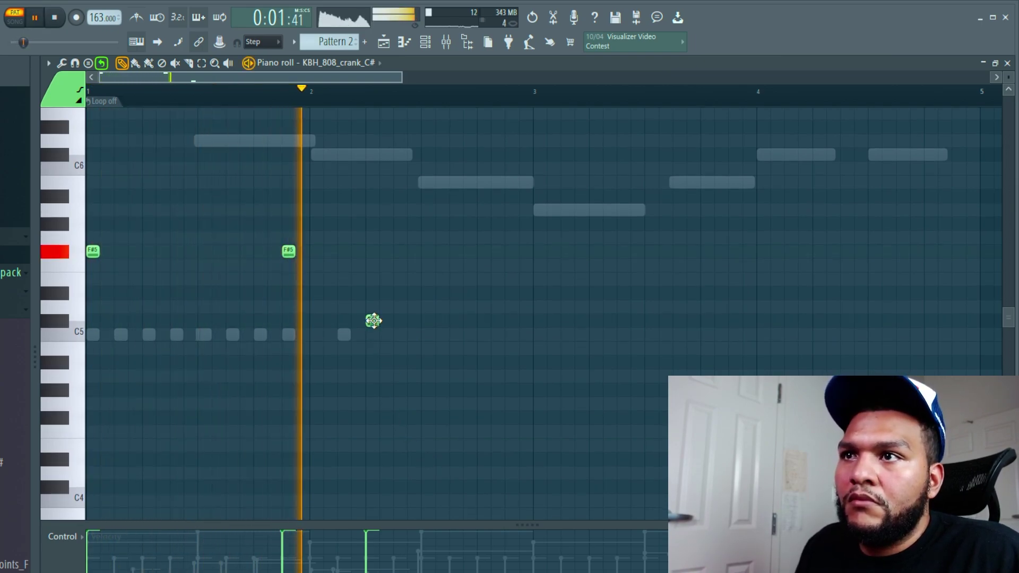
pyautogui.click(539, 252)
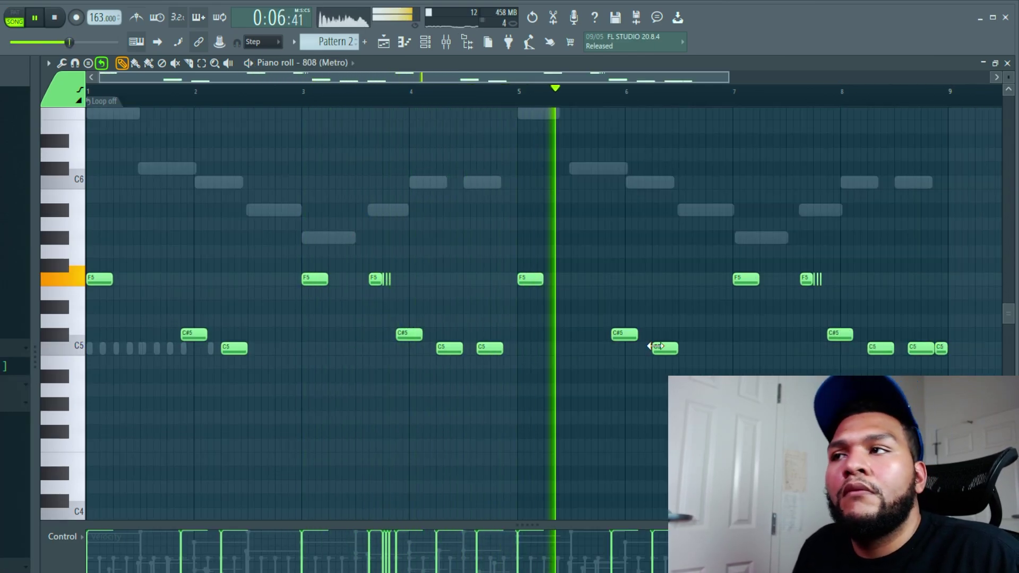
pyautogui.hotkey('ctrl', 'a')
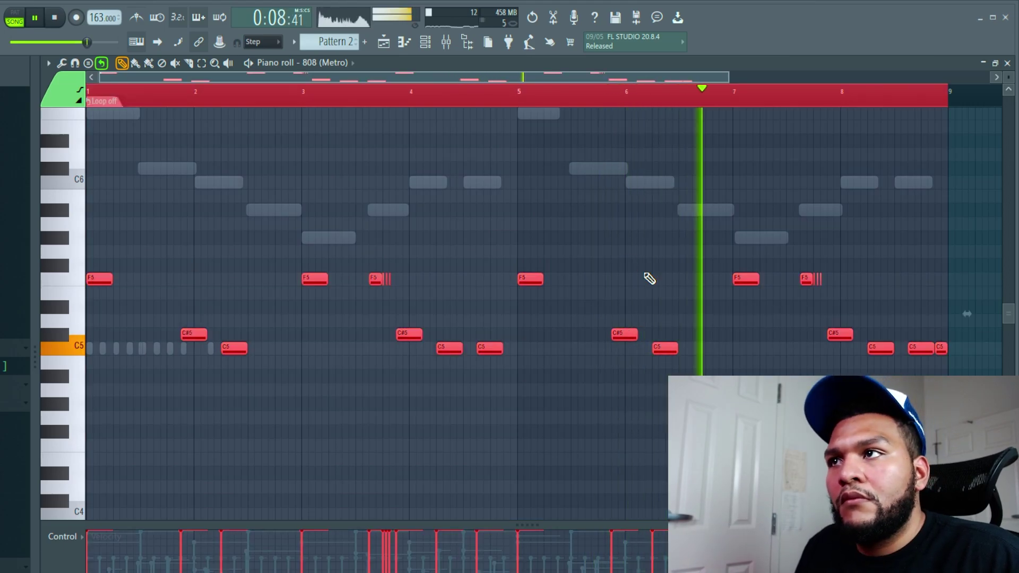
pyautogui.hotkey('ctrl', 'd')
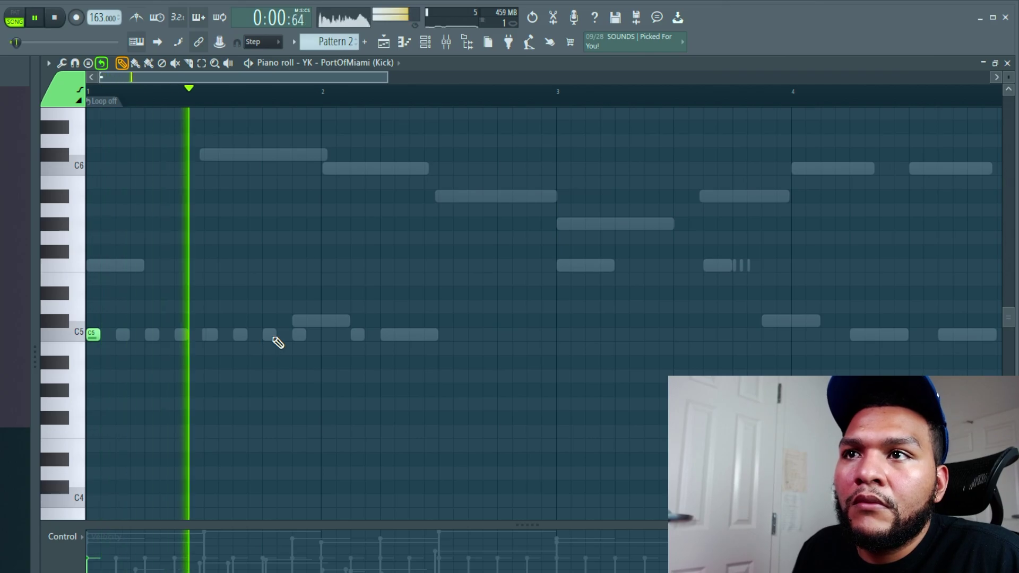
# Step: Add a C5 note at the start of bar 2 for the PortOfMiami kick and restart playback to audition it
pyautogui.click(321, 335)
pyautogui.press('space')
pyautogui.press('space')
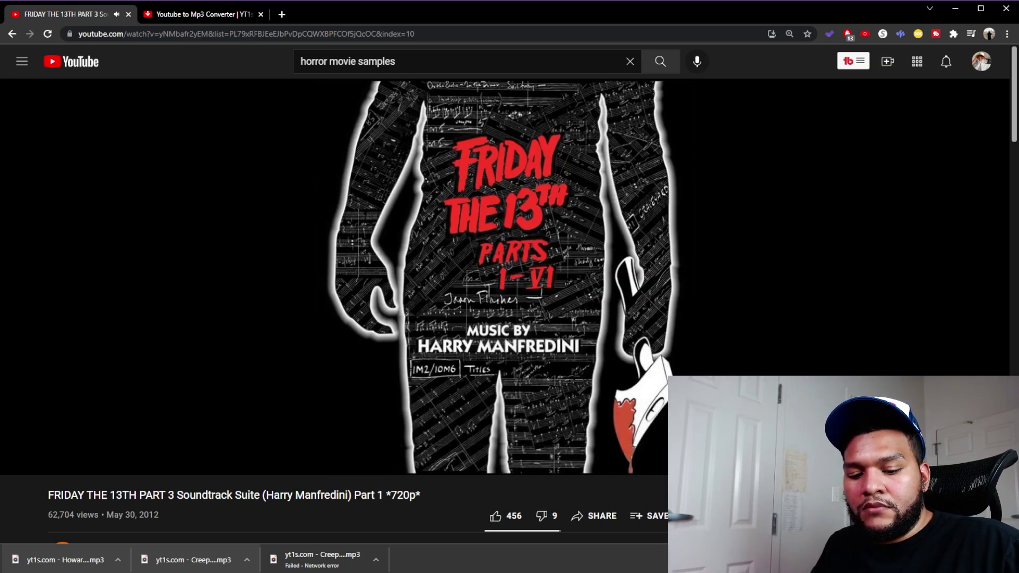
# Step: Switch back to YouTube and search for "horror movie soundtracks"
pyautogui.scroll(-8, 695, 282)
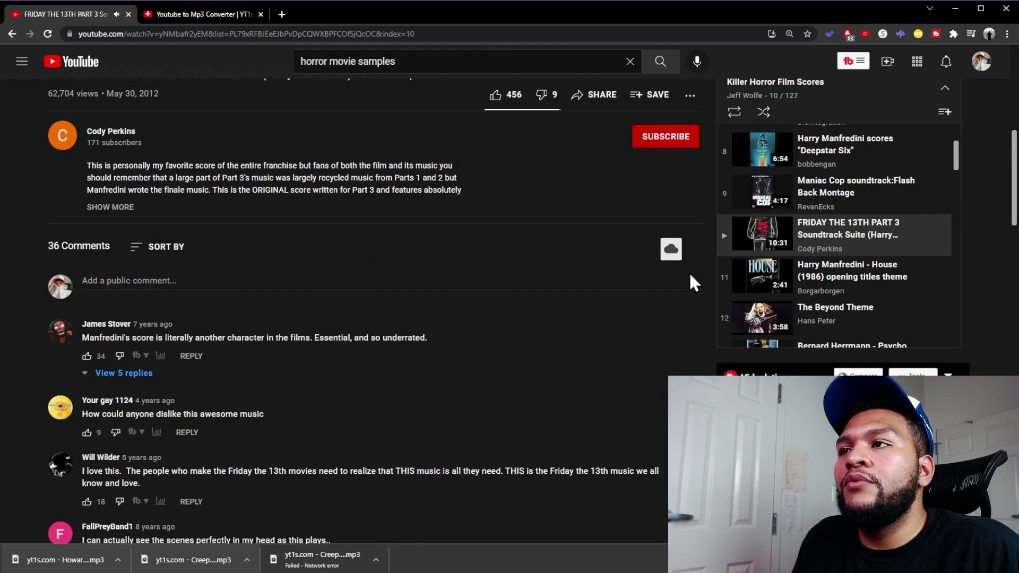
pyautogui.doubleClick(361, 62)
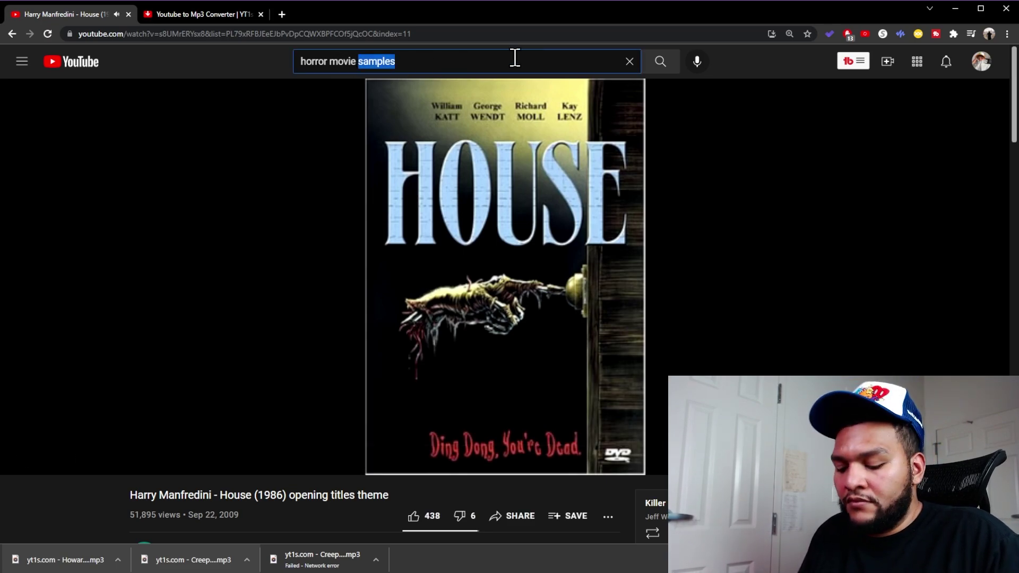
pyautogui.write('soundtracks')
pyautogui.press('Return')
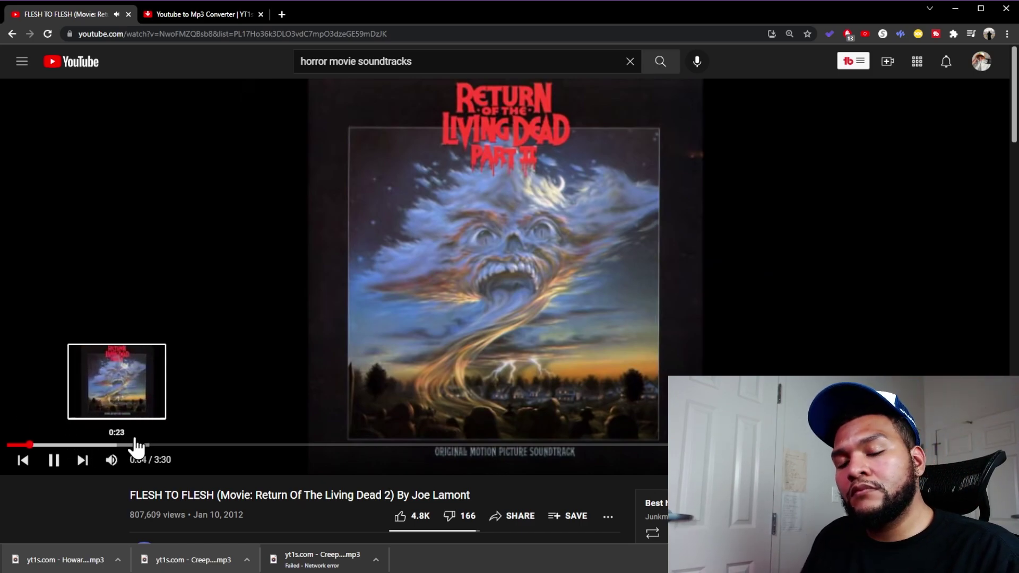
# Step: Look through the playlist of best horror movie soundtracks and open the My Bloody Valentine ballad
pyautogui.scroll(-3, 173, 417)
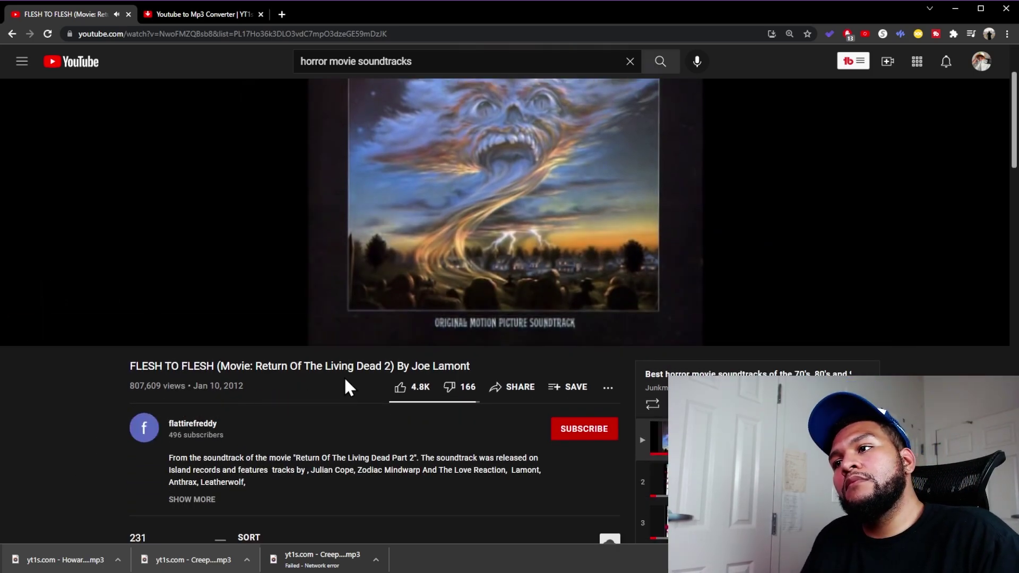
pyautogui.scroll(-5, 376, 366)
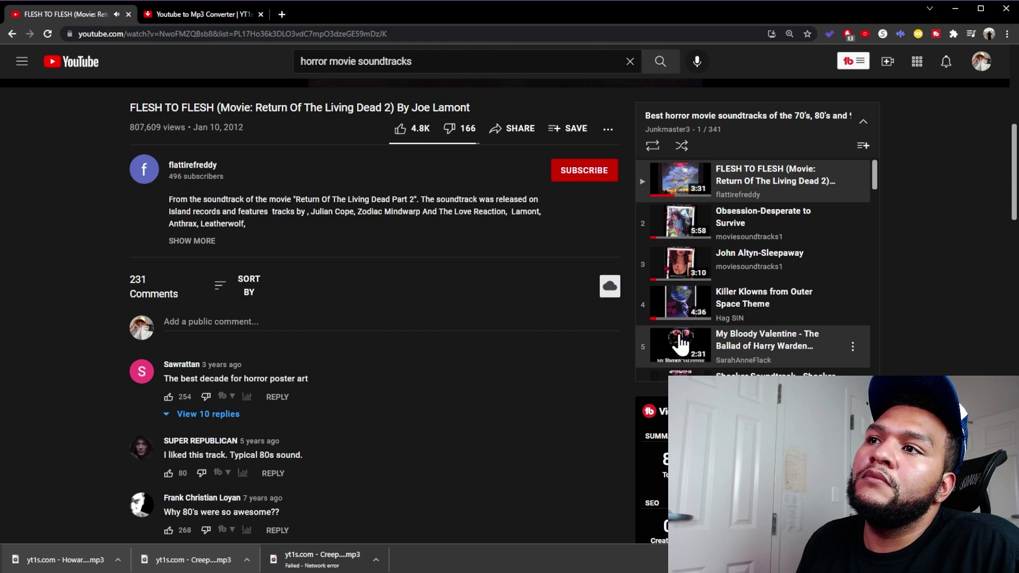
pyautogui.click(679, 355)
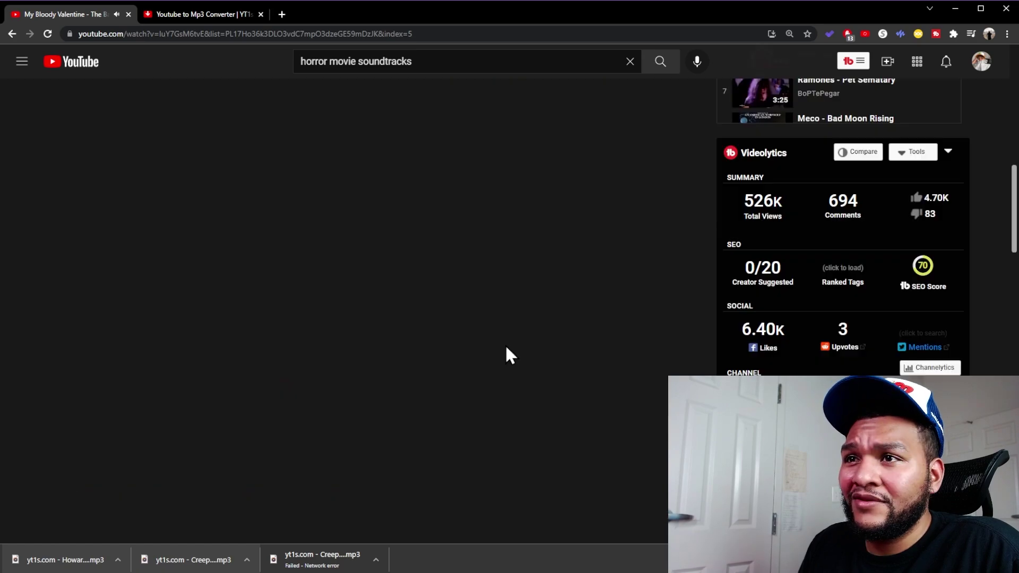
# Step: Audition further soundtracks in the playlist, including Shocker, Bad Moon Rising, Methods of Madness and The Fog, checking their pages for a usable sample
pyautogui.scroll(6, 509, 341)
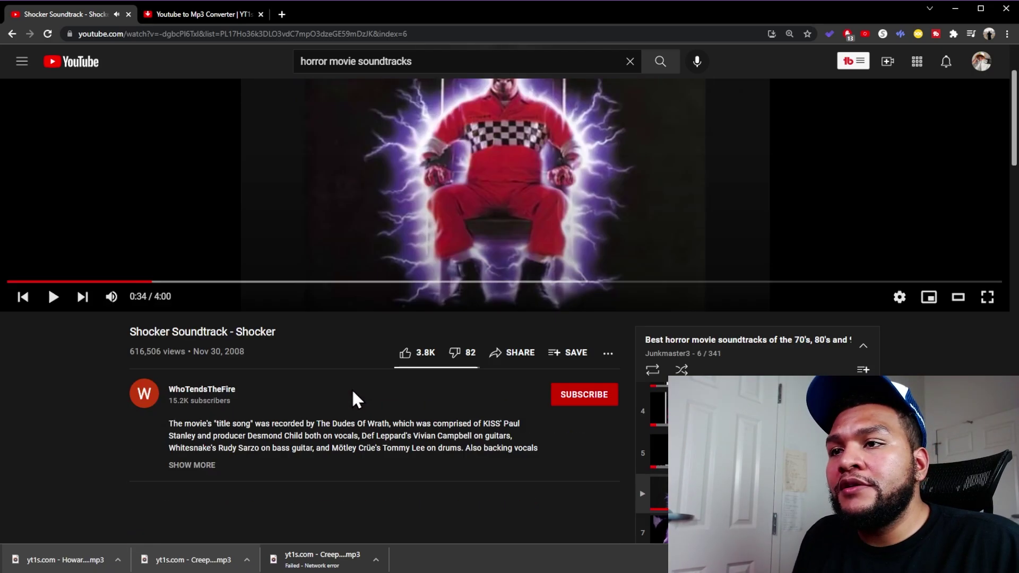
pyautogui.scroll(-2, 351, 389)
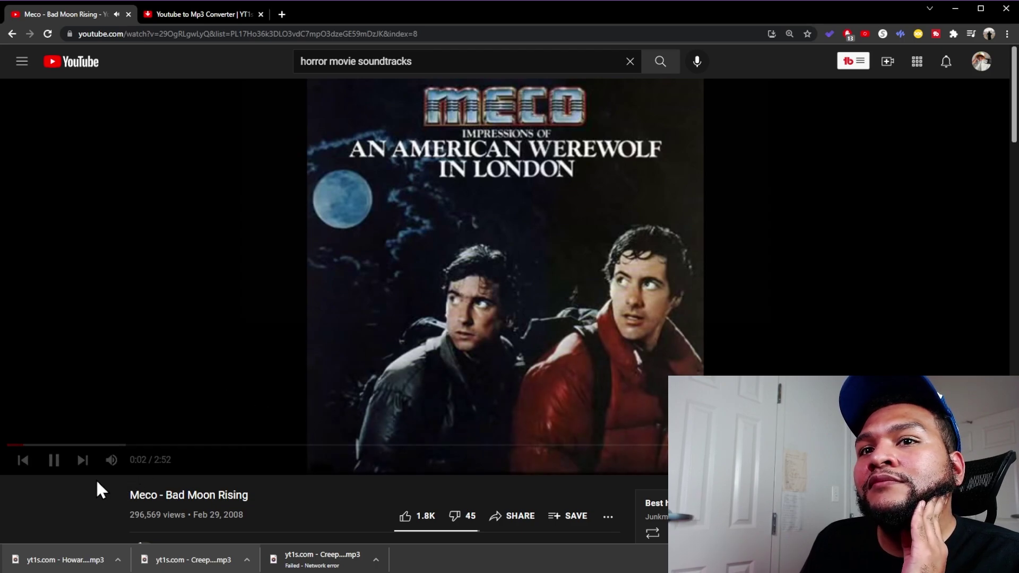
pyautogui.moveTo(120, 468)
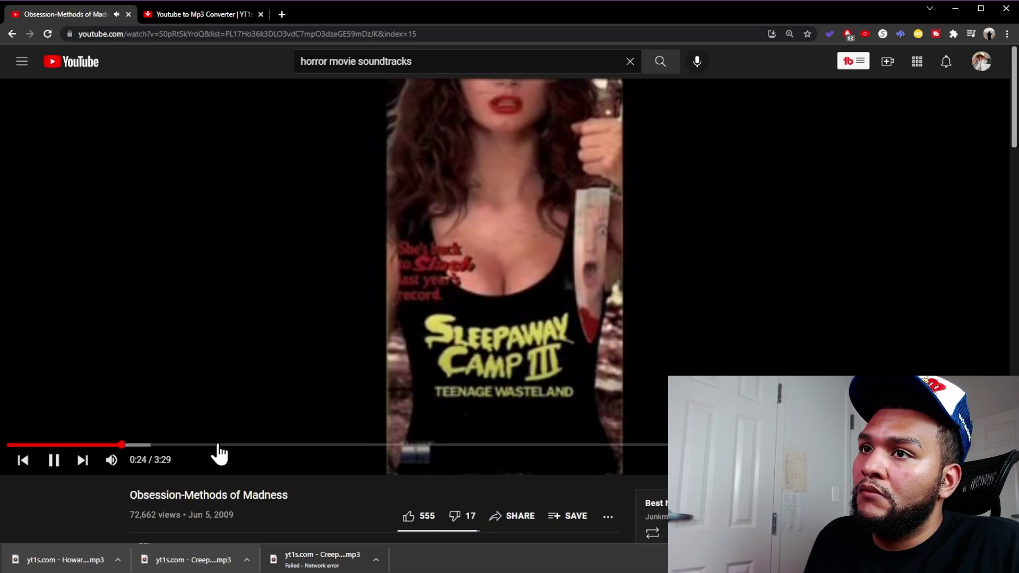
pyautogui.press('t')
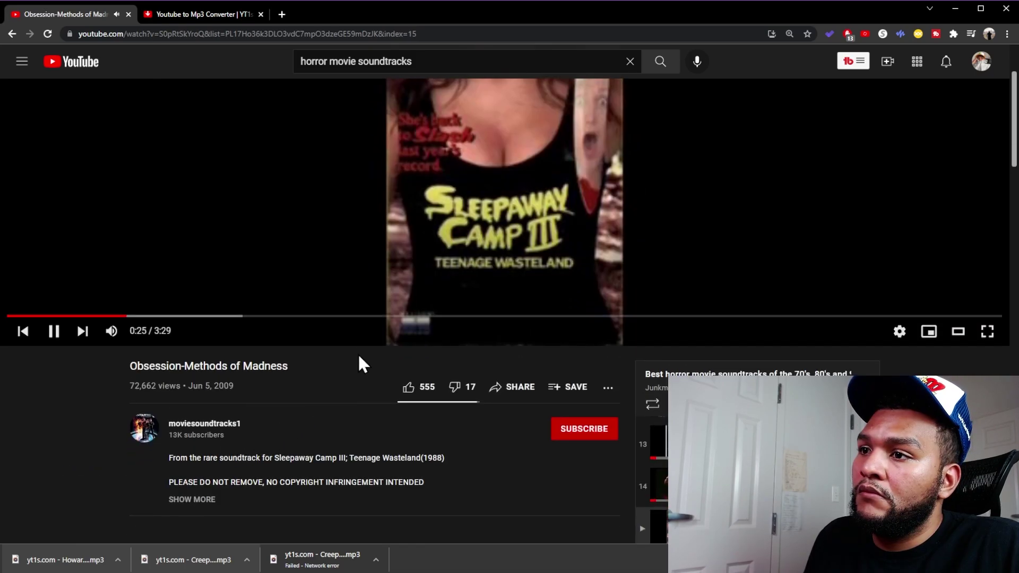
pyautogui.press('t')
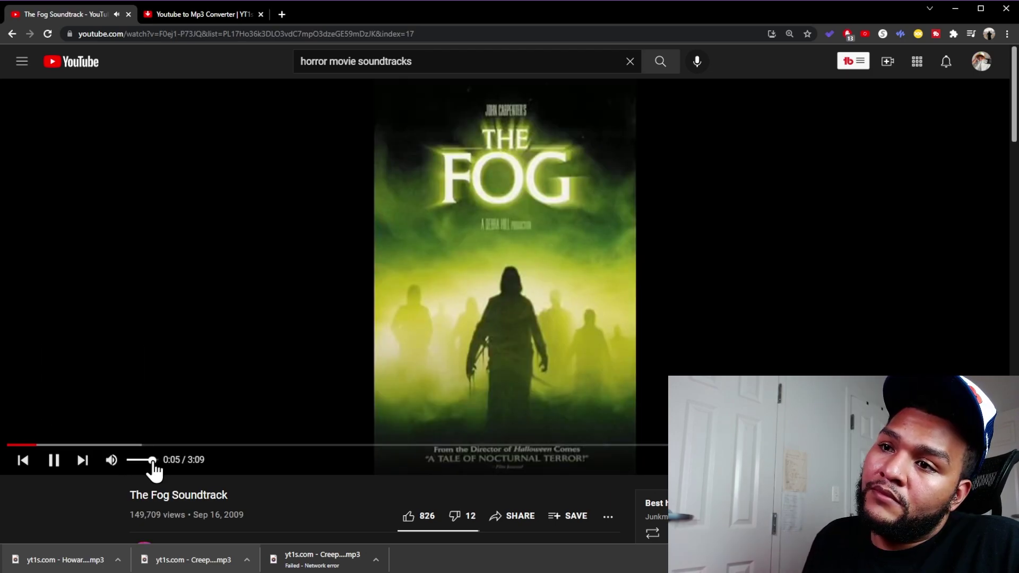
pyautogui.scroll(-2, 339, 378)
pyautogui.scroll(-2, 477, 393)
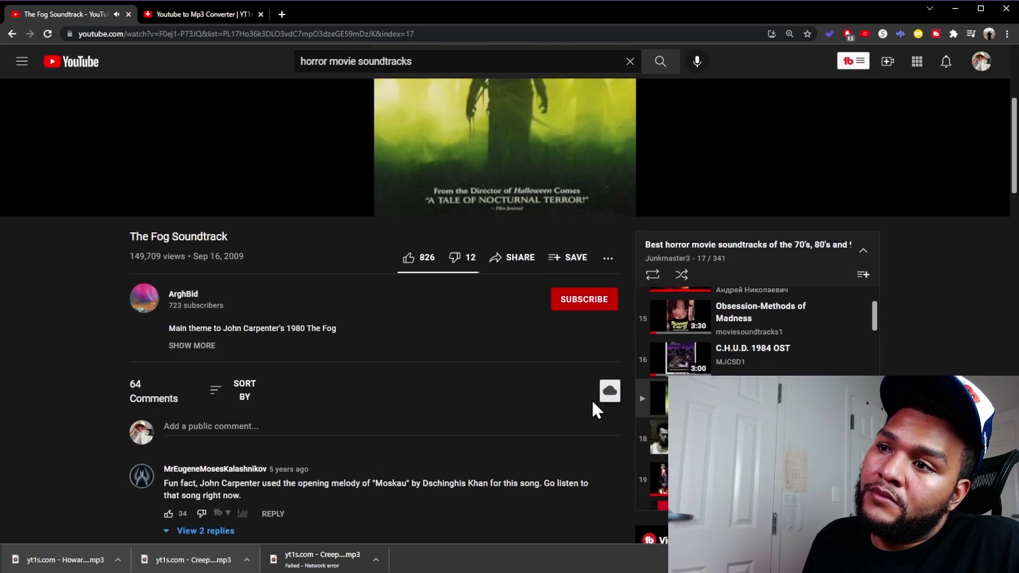
# Step: Open Child's Play Soundtrack (Ending Credits Song) from the horror playlist and audition it while checking its page
pyautogui.scroll(2, 457, 352)
pyautogui.scroll(-2, 460, 354)
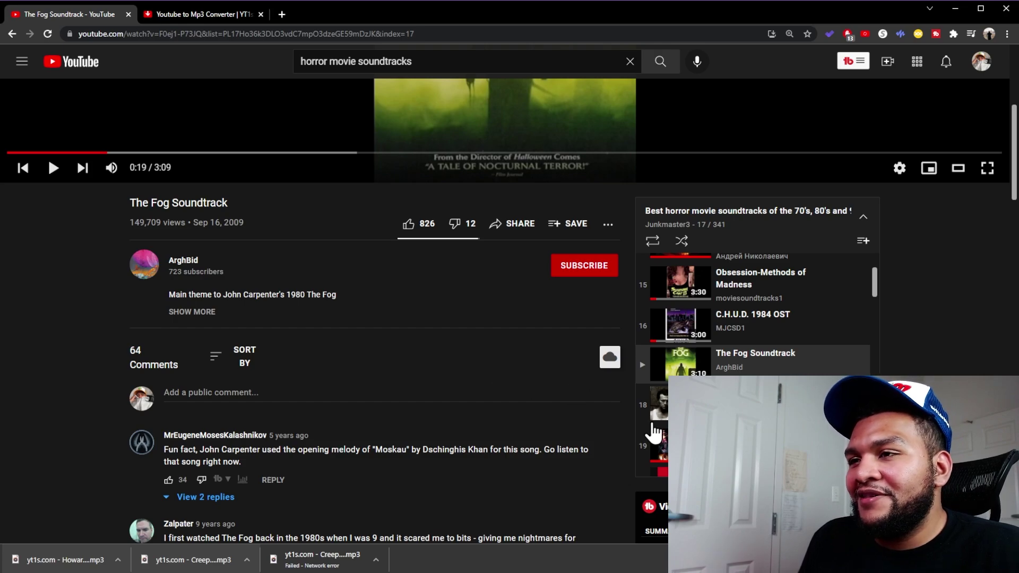
pyautogui.scroll(-3, 655, 423)
pyautogui.click(753, 228)
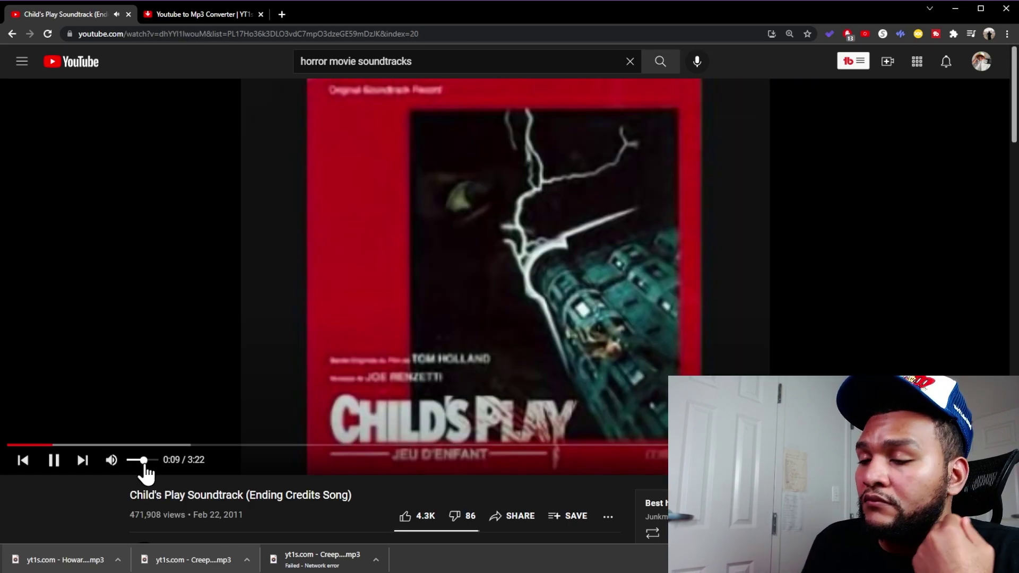
pyautogui.scroll(-6, 440, 412)
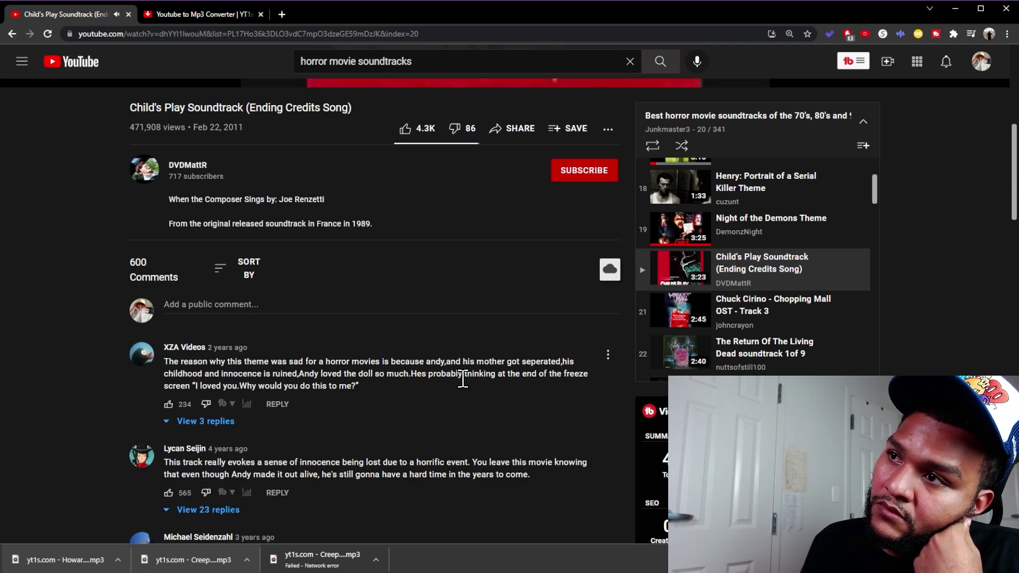
pyautogui.scroll(-3, 679, 318)
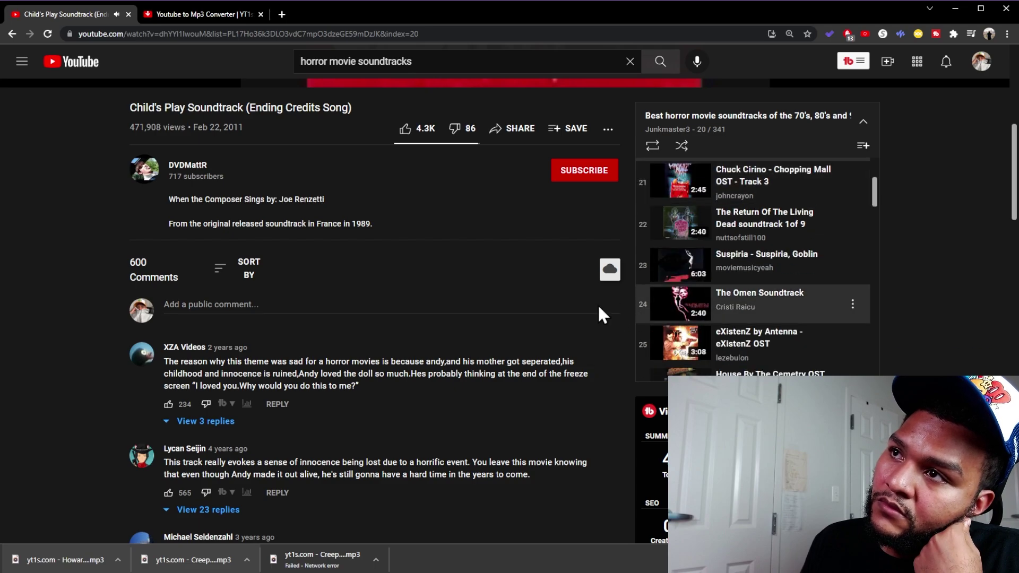
pyautogui.scroll(6, 528, 298)
# Step: Copy the Child's Play video's link, convert it with the YT1s YouTube to MP3 converter and download the audio
pyautogui.click(284, 34)
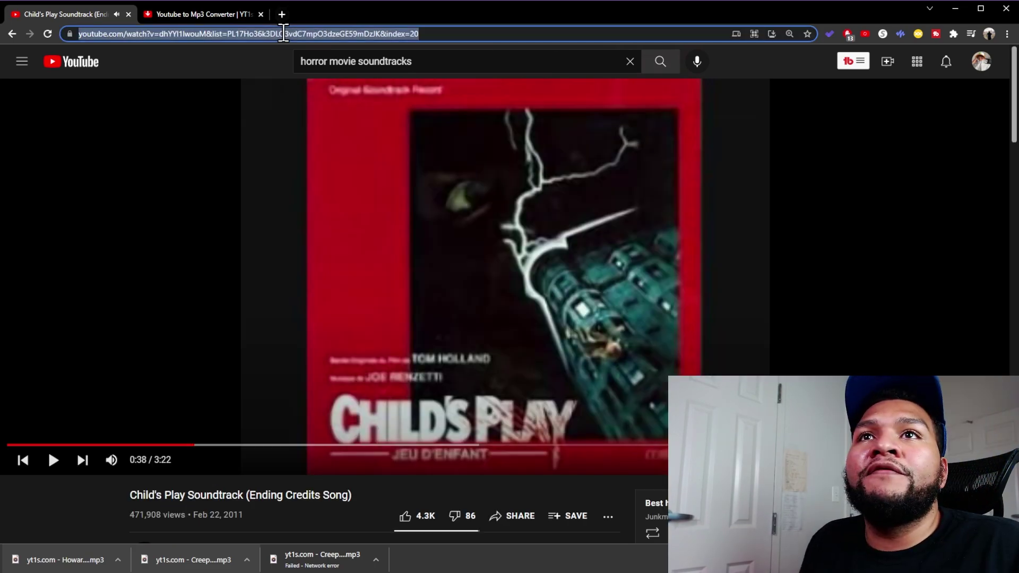
pyautogui.click(222, 15)
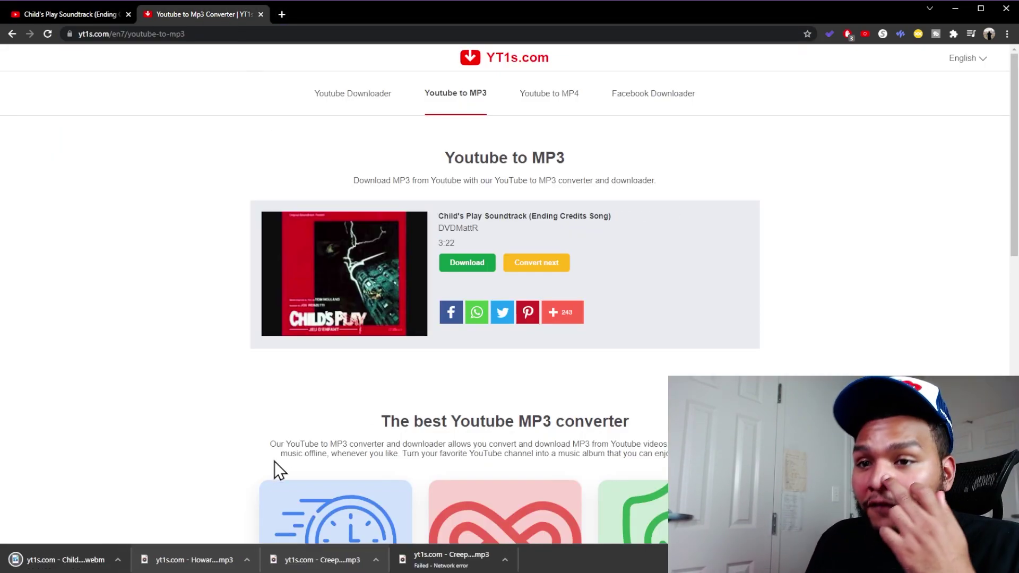
pyautogui.click(86, 563)
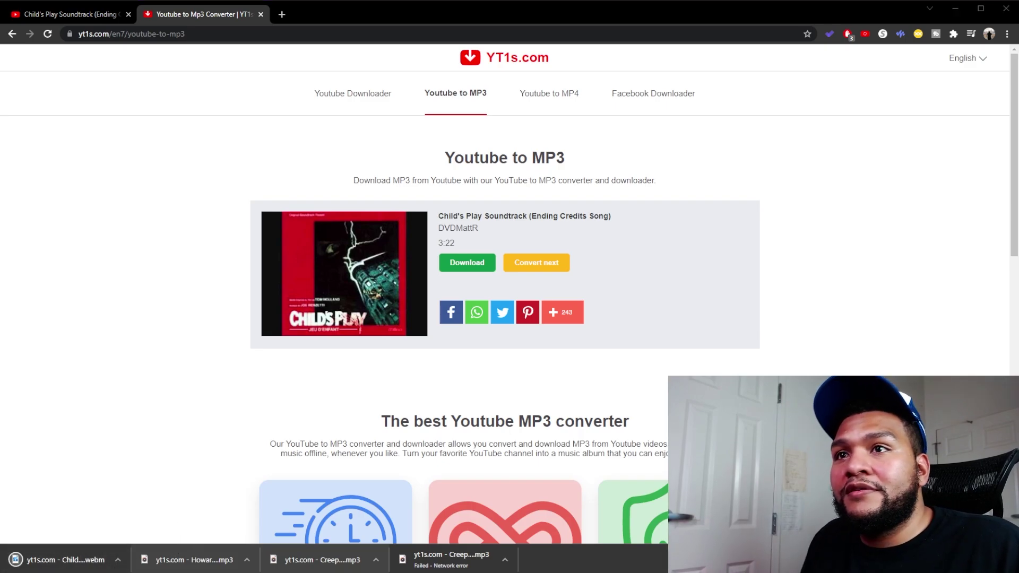
pyautogui.click(122, 11)
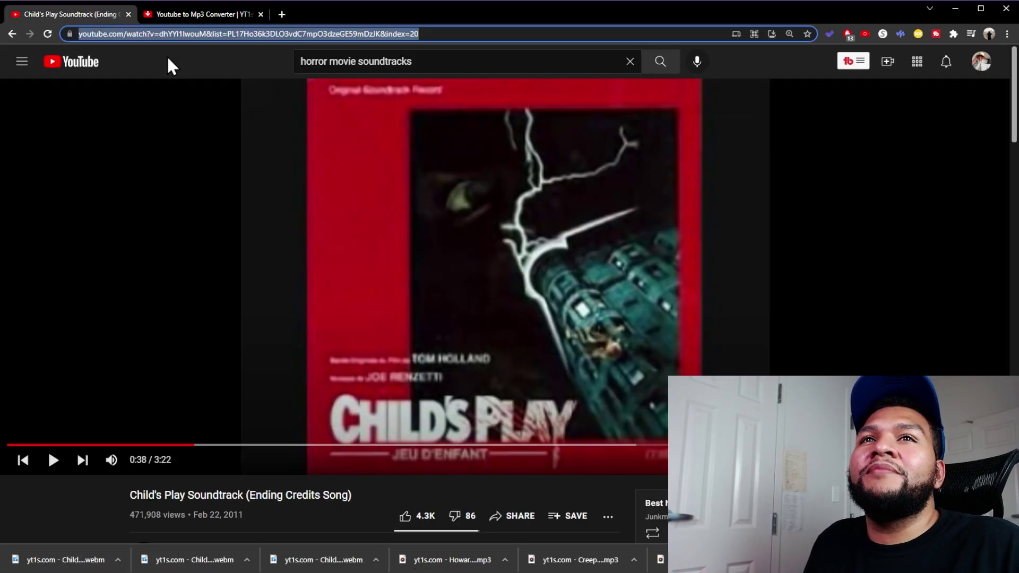
# Step: Browse the Chorus JUN-6 presets on Insert 1 during playback, load Detuned and lower its mix
pyautogui.click(520, 391)
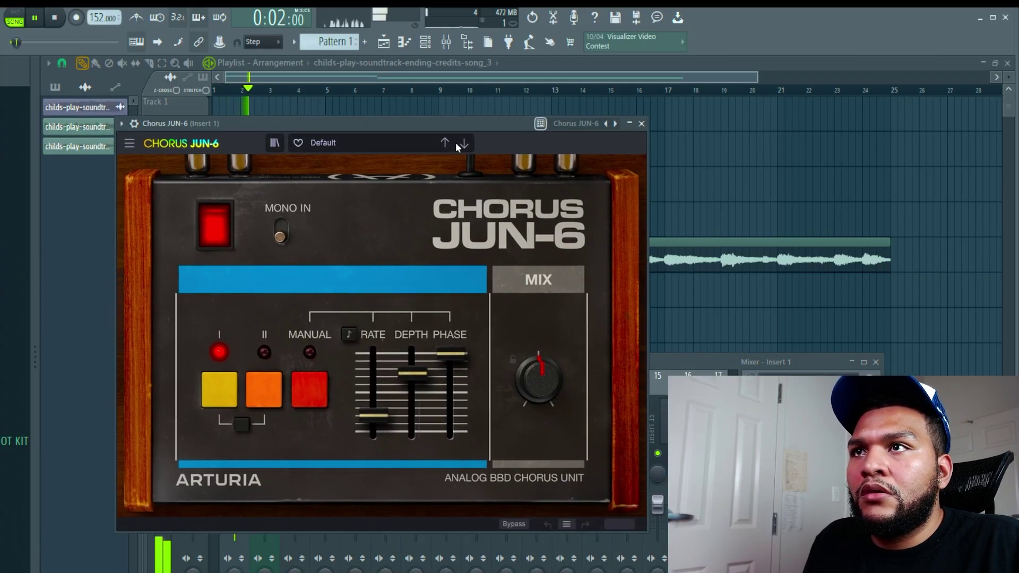
pyautogui.click(464, 143)
pyautogui.click(466, 142)
pyautogui.click(445, 142)
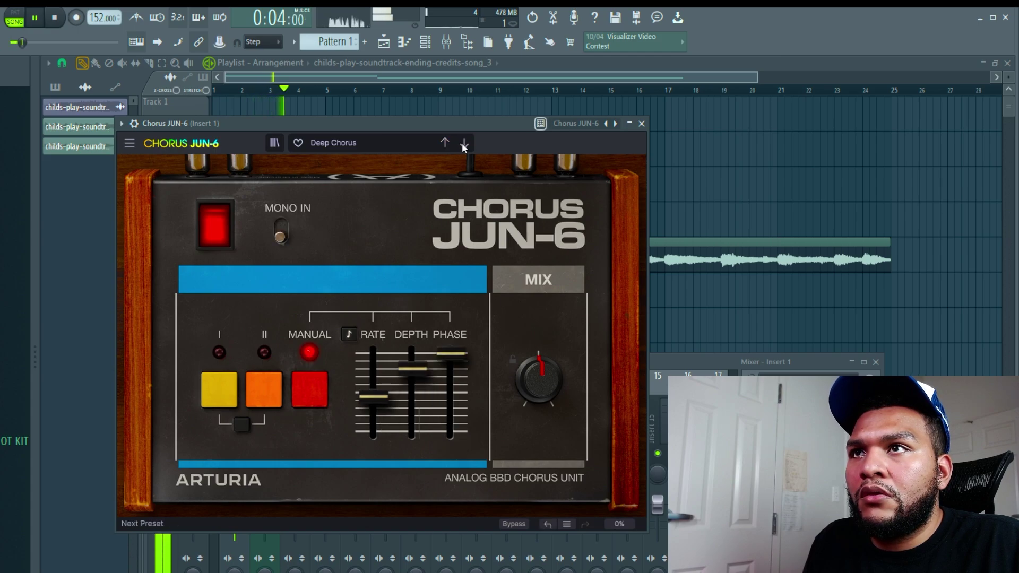
pyautogui.click(464, 145)
pyautogui.click(464, 144)
pyautogui.click(464, 144)
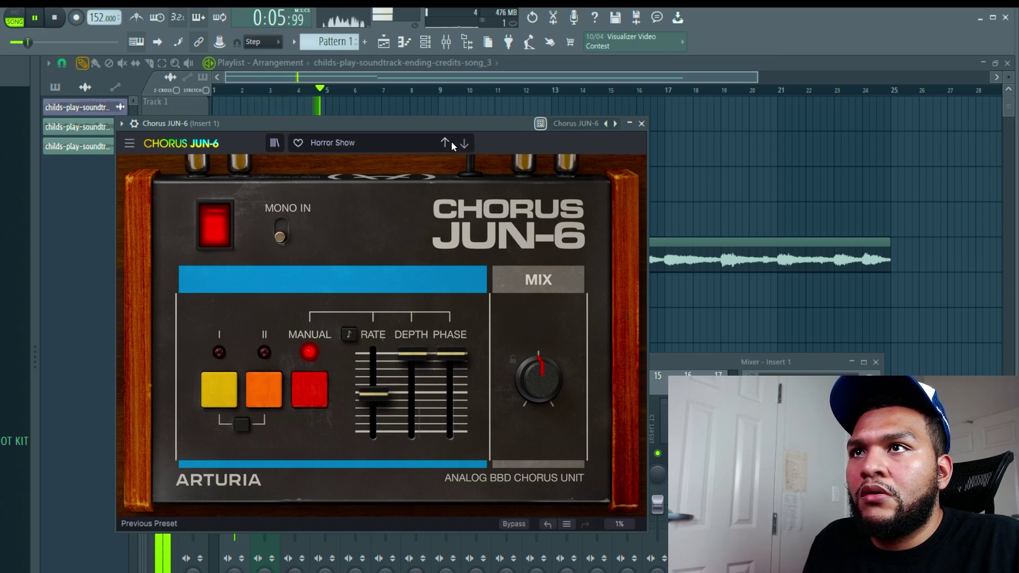
pyautogui.click(450, 143)
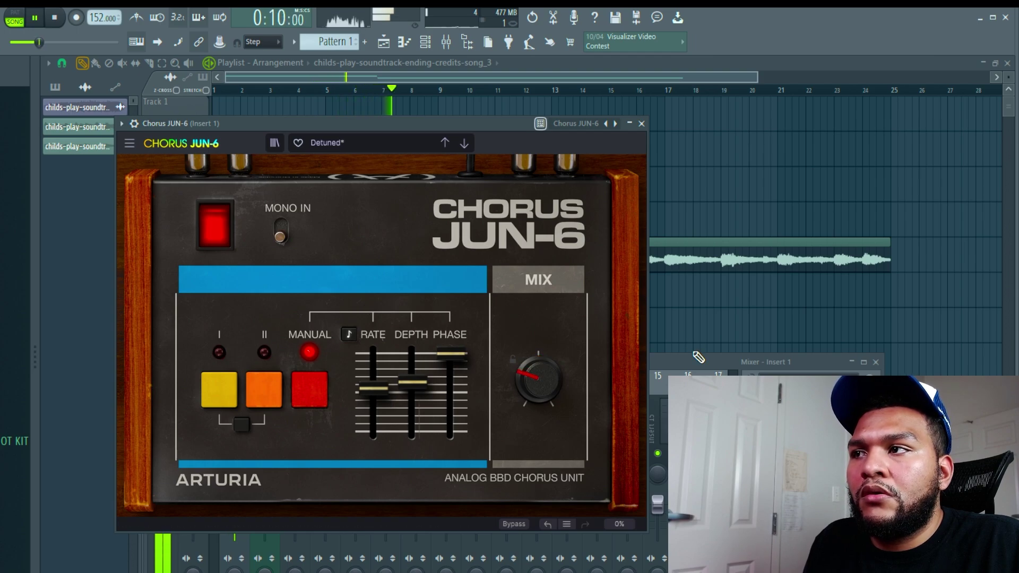
# Step: In Pro-Q 3 on Insert 1, add a band-pass filter at about 1215 Hz with a 36 dB/oct slope and adjust its Q
pyautogui.press('F9')
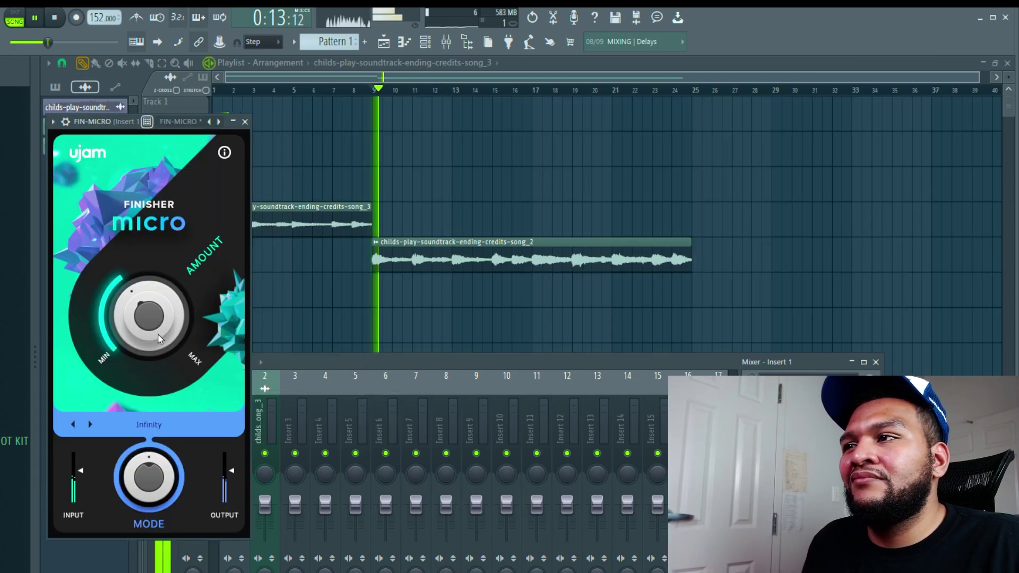
pyautogui.press('Escape')
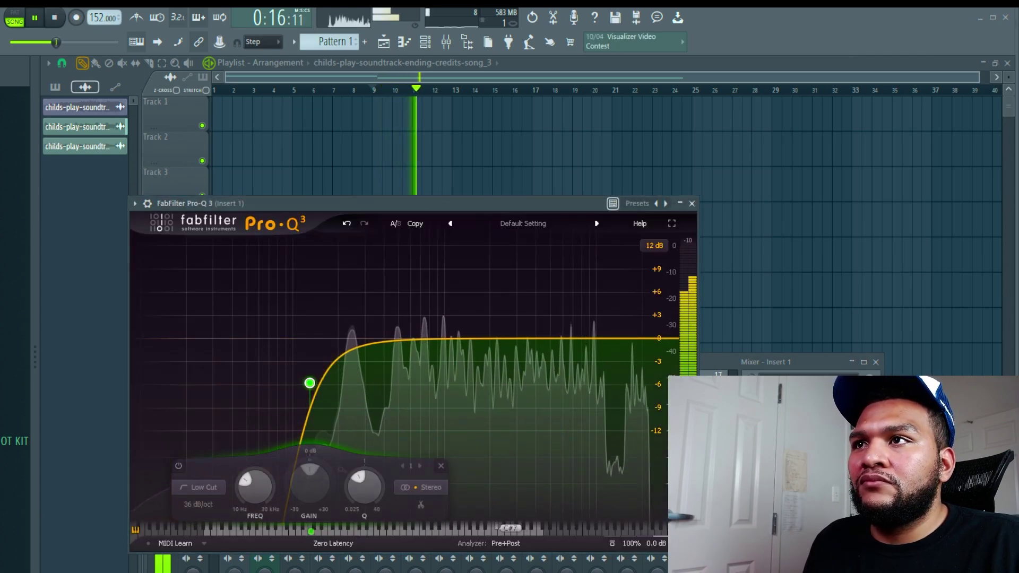
pyautogui.click(478, 338)
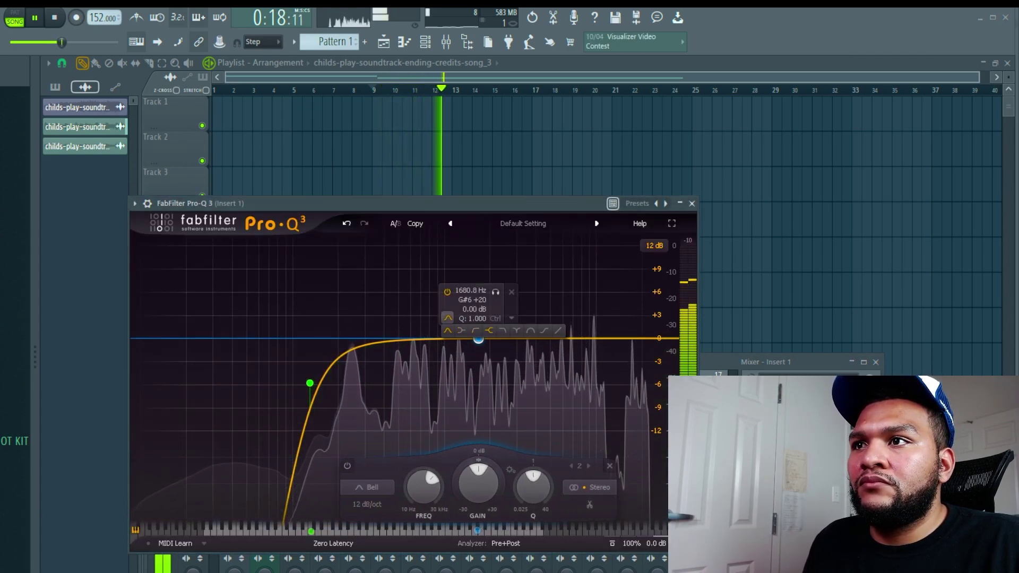
pyautogui.click(530, 330)
pyautogui.scroll(-10, 478, 338)
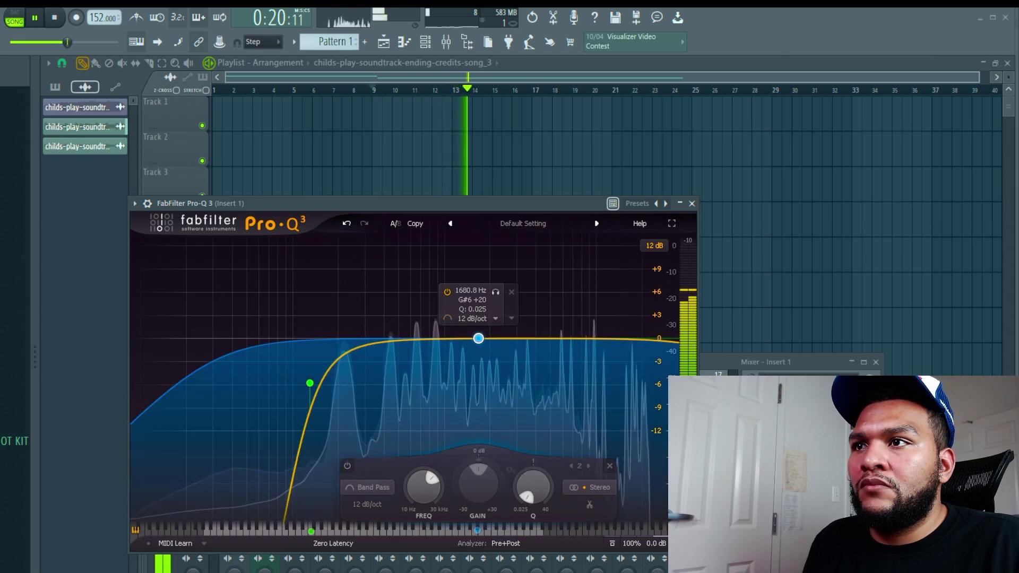
pyautogui.scroll(4, 472, 319)
pyautogui.scroll(8, 478, 338)
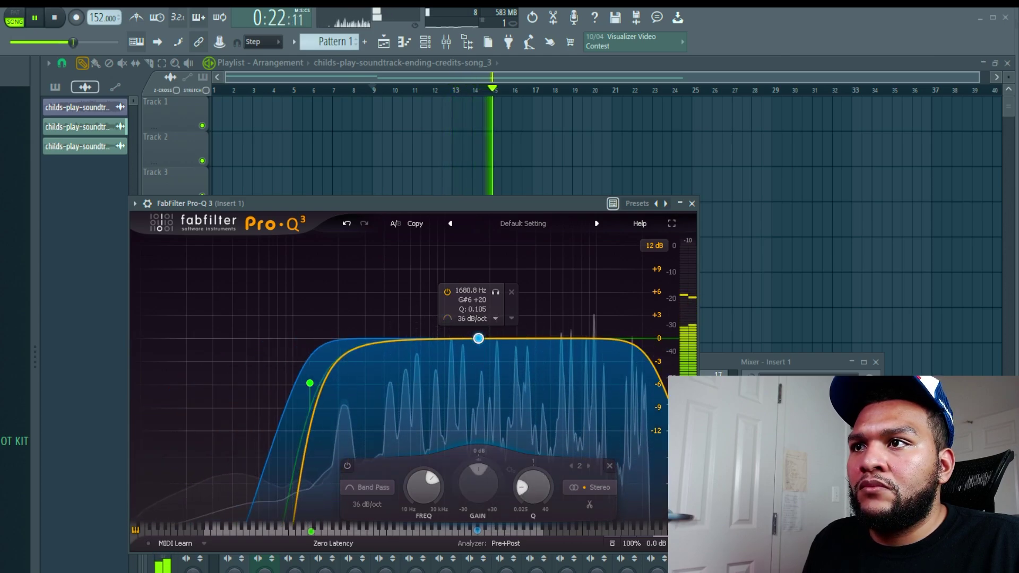
pyautogui.moveTo(478, 338); pyautogui.dragTo(456, 338)
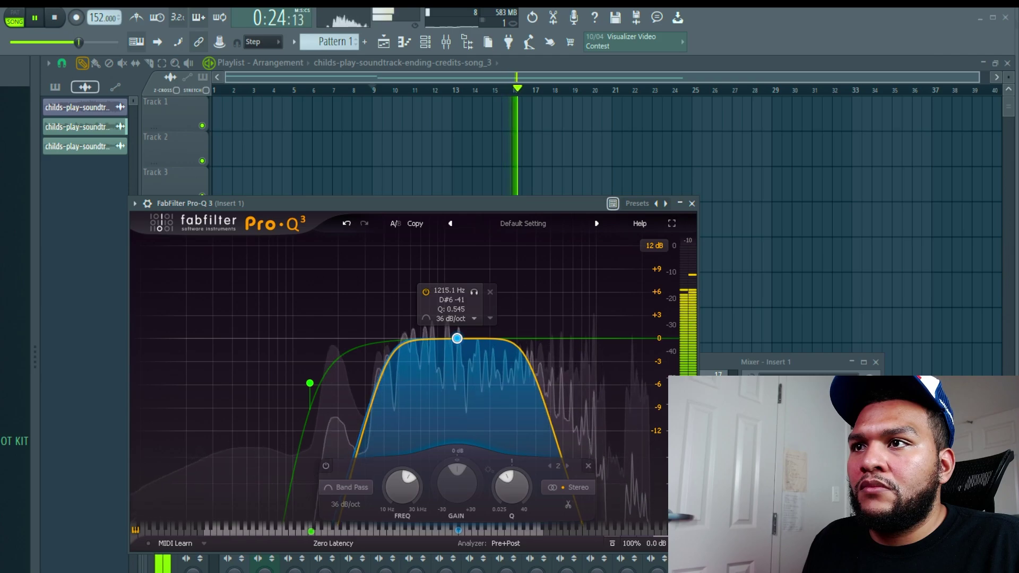
pyautogui.scroll(-8, 457, 338)
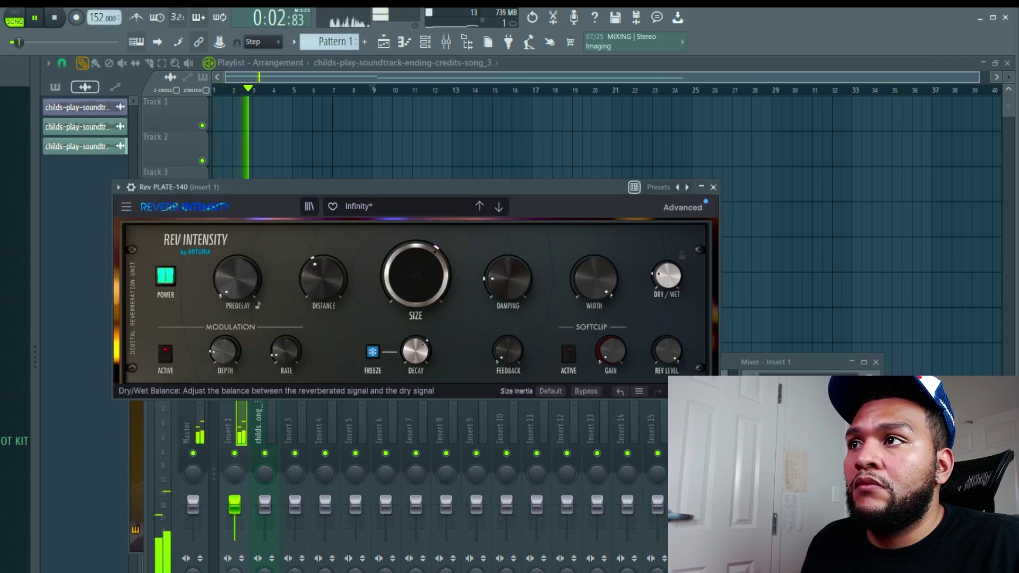
# Step: Move the Rev INTENSITY reverb window aside, and close it together with the Pro-Q 3 window
pyautogui.moveTo(425, 188); pyautogui.dragTo(466, 223)
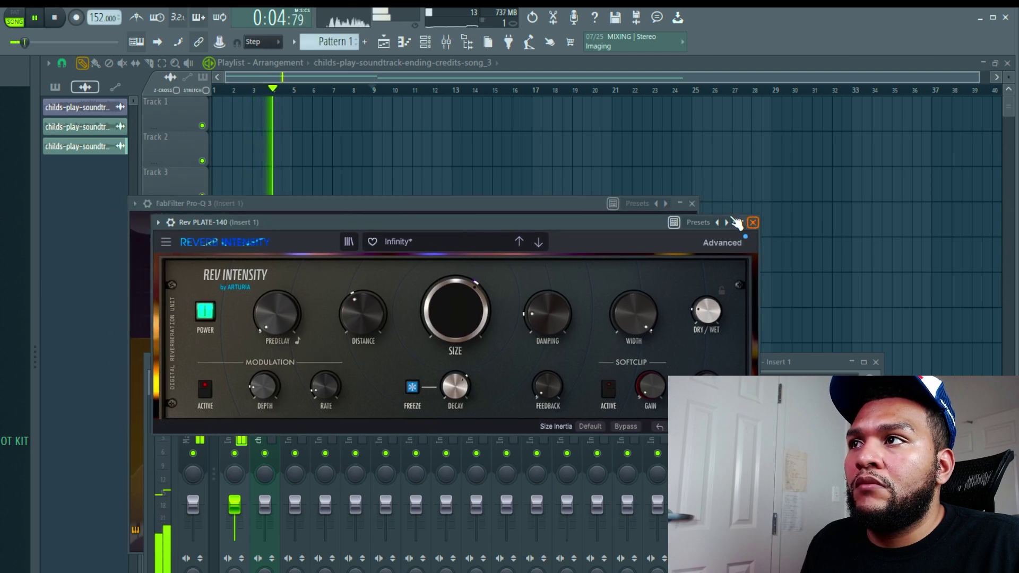
pyautogui.click(753, 222)
pyautogui.click(691, 204)
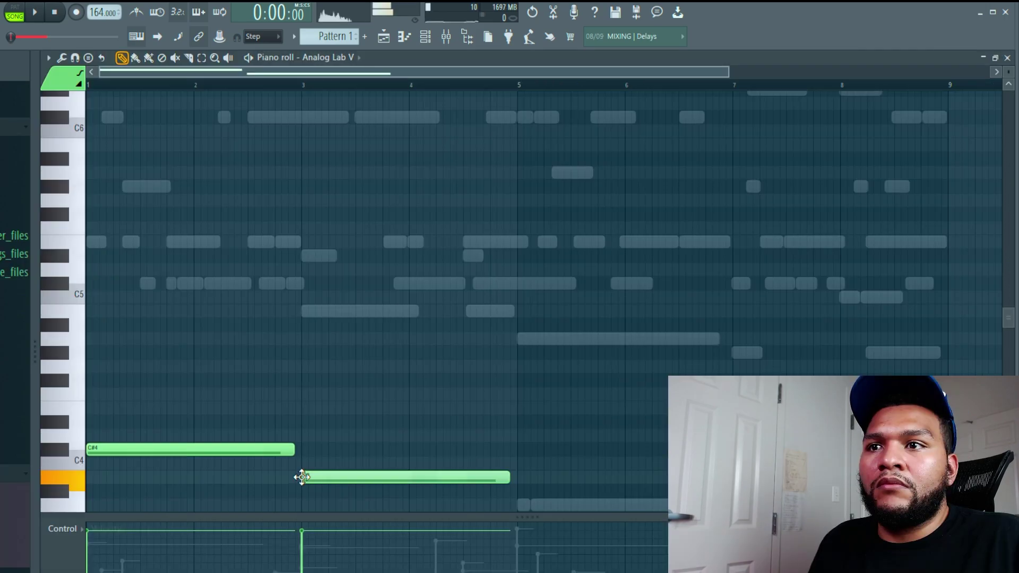
# Step: In Analog Lab V, add A3 at bar 5 and stack C#5, E5, G#5 and C#6 over the C#4 note at bar 1
pyautogui.scroll(-4, 412, 459)
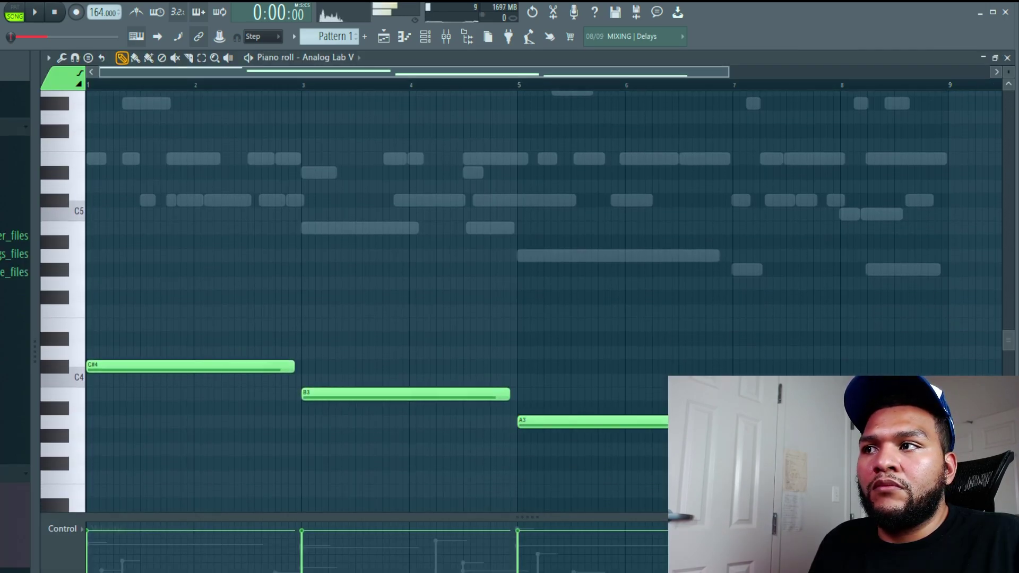
pyautogui.scroll(3, 264, 359)
pyautogui.click(133, 281)
pyautogui.click(91, 241)
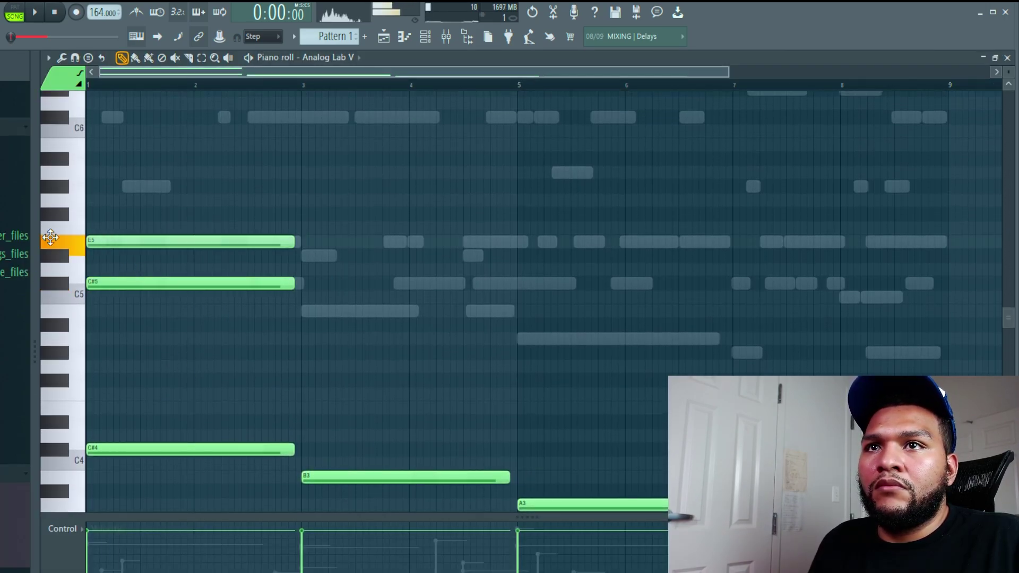
pyautogui.click(127, 186)
pyautogui.click(149, 118)
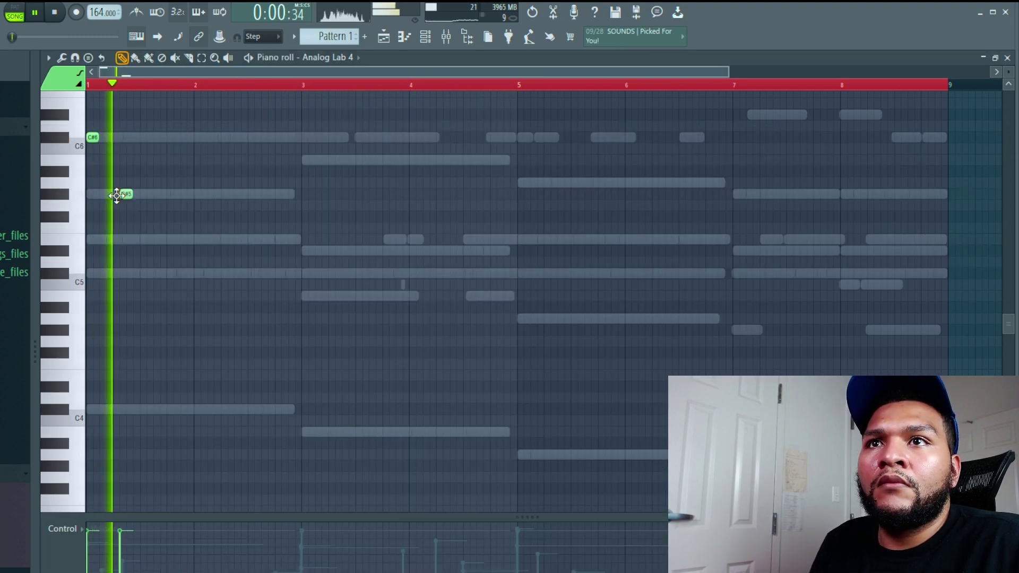
# Step: Build a C#6, G#5, E5 and C#5 arpeggio across bars 1 and 2 in Analog Lab 4, auditioning it an octave higher and restoring the octave
pyautogui.press('space')
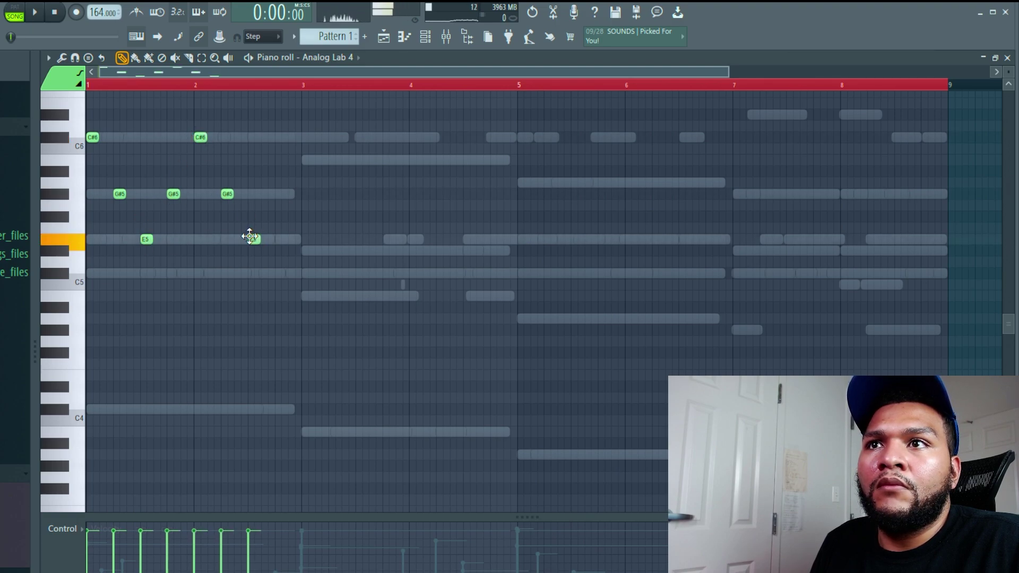
pyautogui.hotkey('ctrl', 'Up')
pyautogui.press('space')
pyautogui.scroll(5, 330, 270)
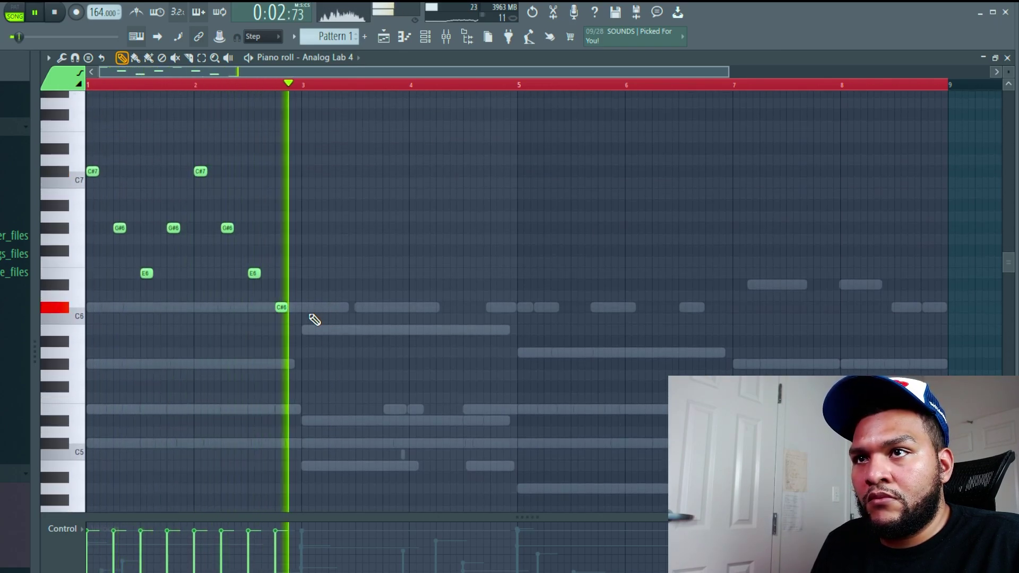
pyautogui.press('space')
pyautogui.hotkey('ctrl', 'Down')
pyautogui.press('space')
pyautogui.scroll(-2, 313, 319)
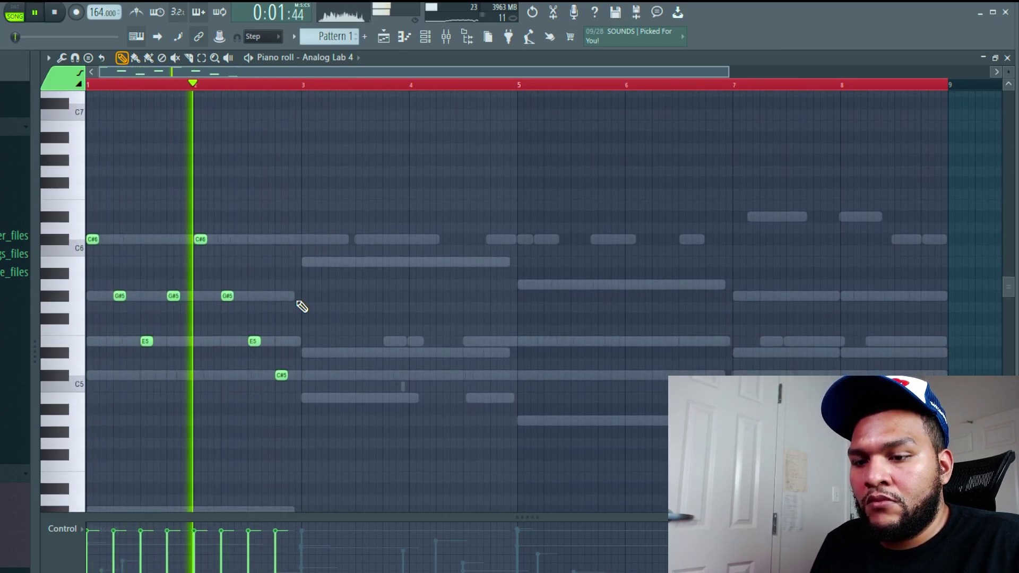
# Step: Duplicate the two-bar Analog Lab 4 arpeggio and shift the copy to line up with bar 3
pyautogui.hotkey('ctrl', 'b')
pyautogui.moveTo(296, 237); pyautogui.dragTo(307, 237)
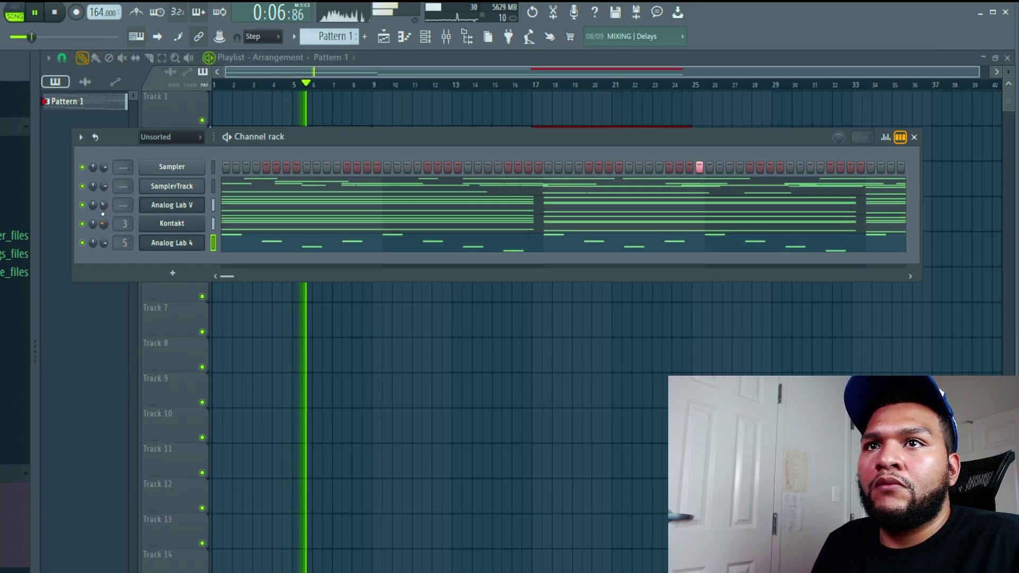
# Step: Return to the playlist, create an empty Pattern 2 and bring up the channel rack for it
pyautogui.click(401, 99)
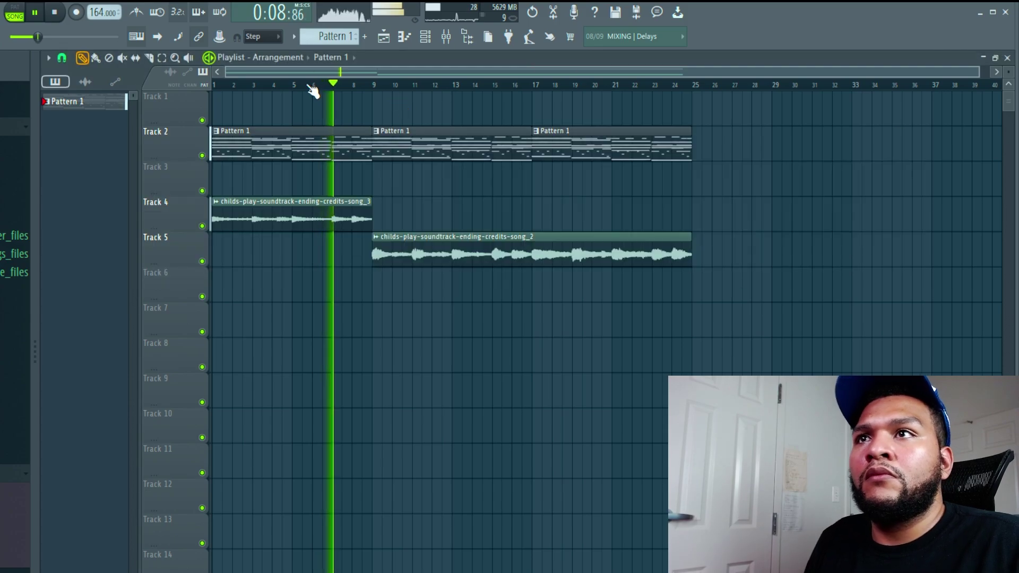
pyautogui.press('F4')
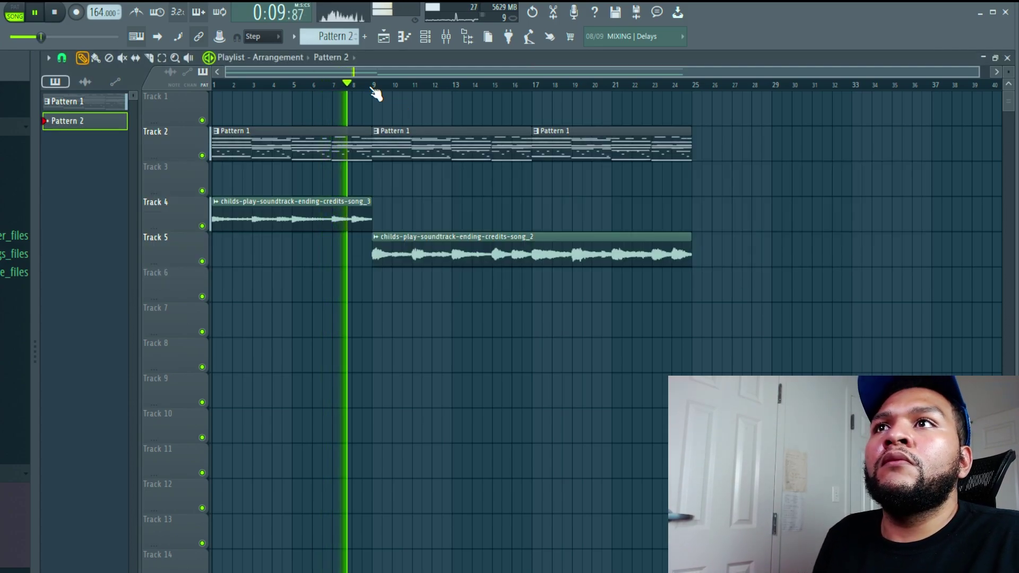
pyautogui.click(425, 36)
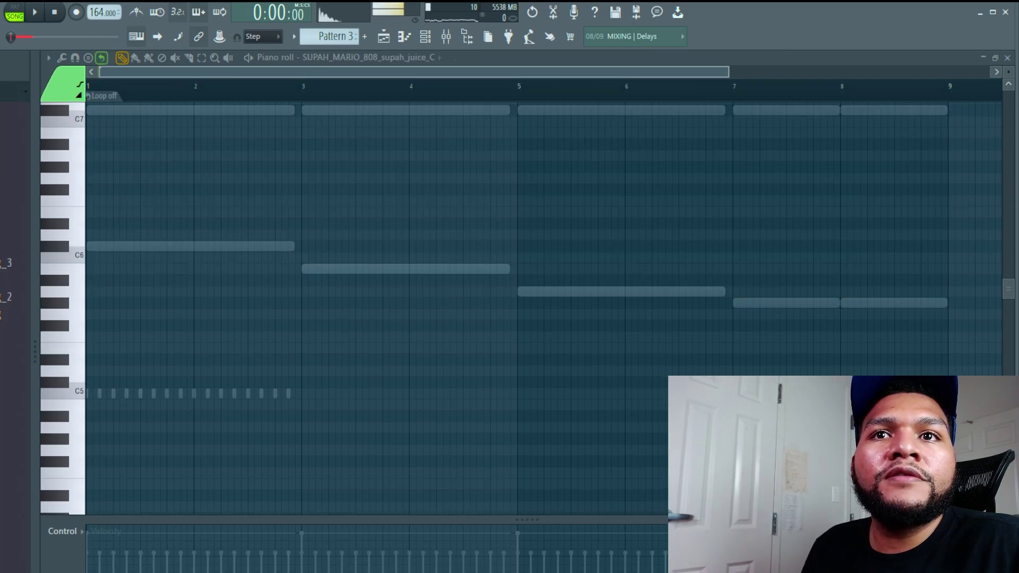
# Step: In Pattern 3, add 808 (Metro) notes on C#6 at bar 1, bar 1 beat 4 and bar 2 beat 2, auditioning them during playback
pyautogui.click(98, 245)
pyautogui.press('space')
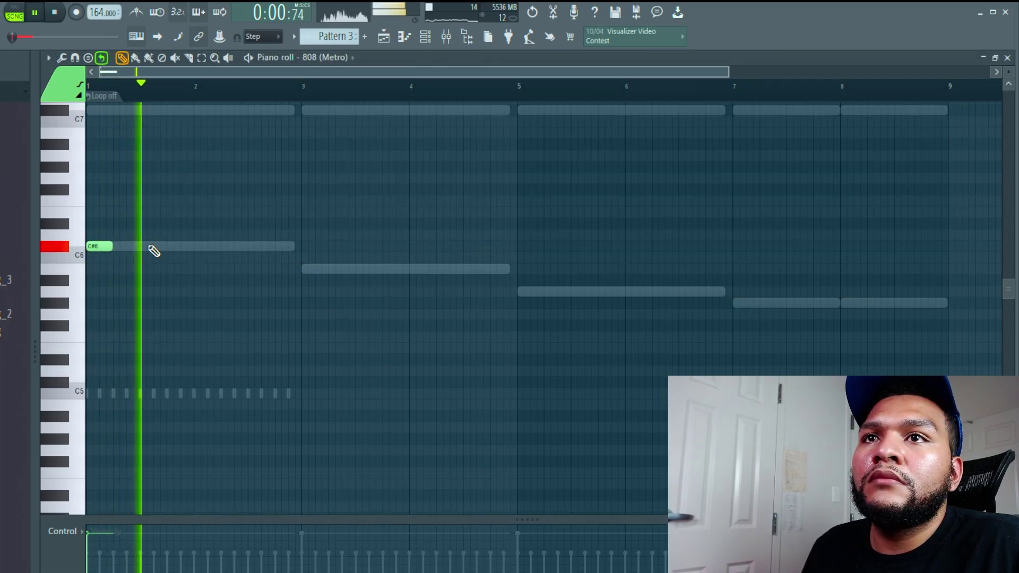
pyautogui.press('space')
pyautogui.press('space')
pyautogui.click(168, 246)
pyautogui.click(223, 247)
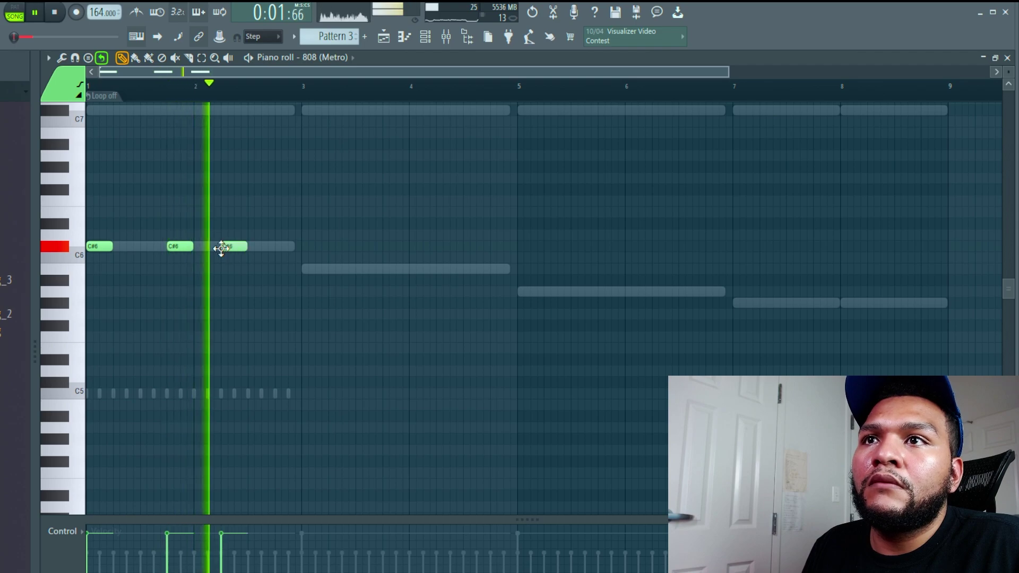
# Step: Continue the 808 (Metro) line on B5 at bar 3, bar 3 beat 4, bar 4 beat 2 and just before bar 5
pyautogui.click(303, 268)
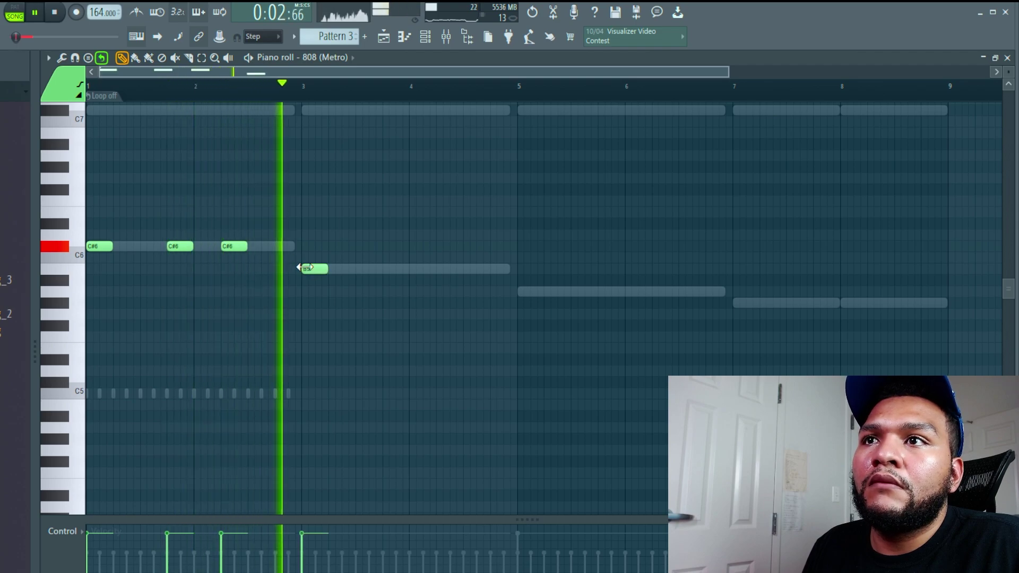
pyautogui.click(385, 268)
pyautogui.click(439, 269)
pyautogui.click(509, 268)
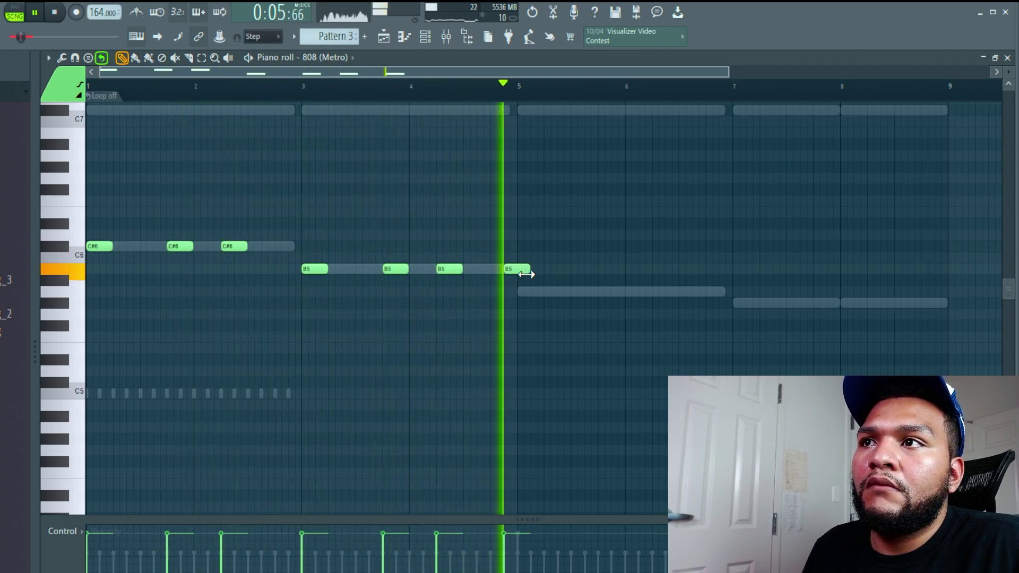
# Step: Add an 808 (Metro) note on A5 at bar 5 and audition the bassline
pyautogui.click(523, 291)
pyautogui.press('space')
pyautogui.press('space')
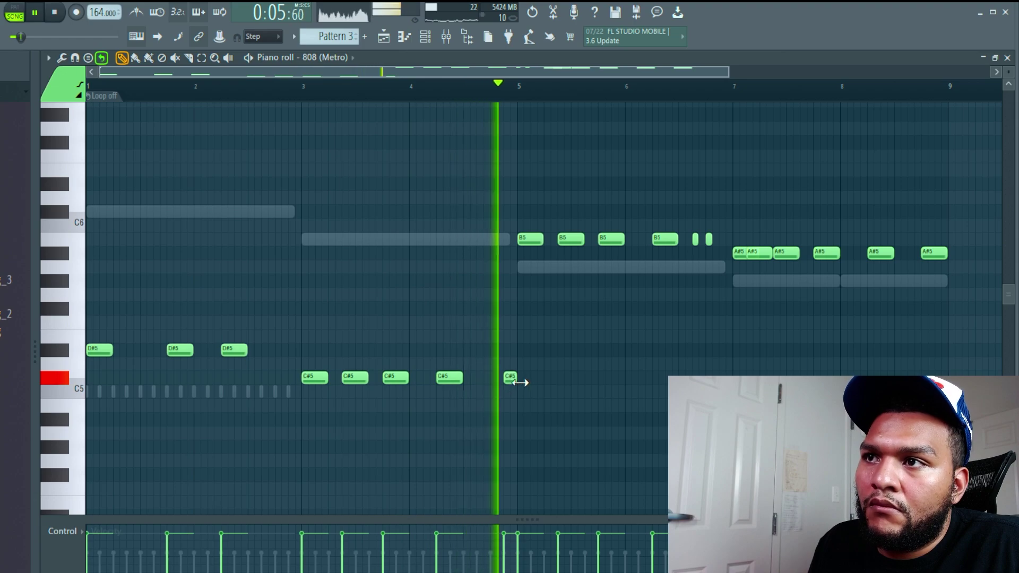
# Step: In the 808 (Metro) B5 phrase, delete the second note and the two short notes ending bar 6, then add one just before bar 7
pyautogui.rightClick(577, 241)
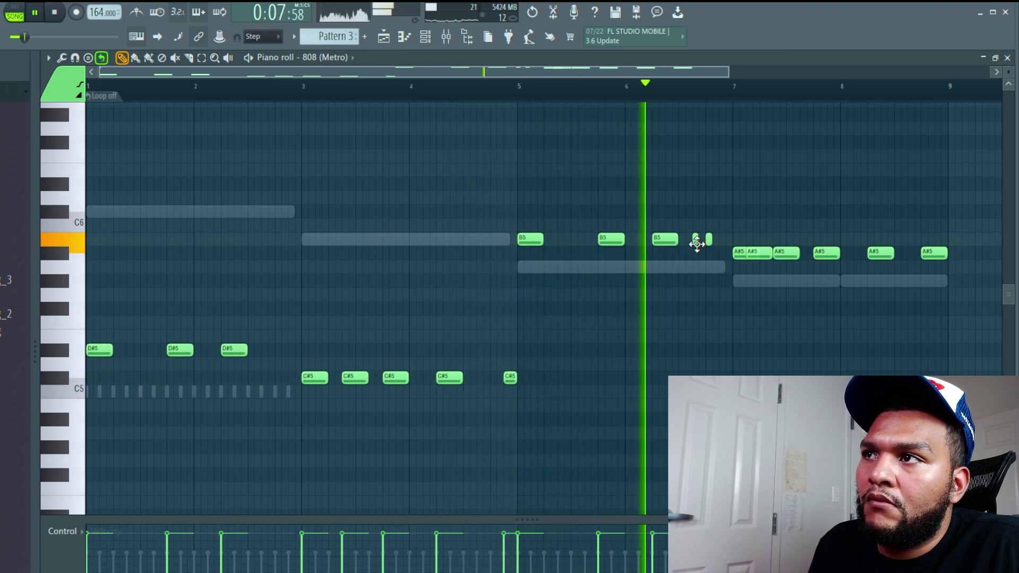
pyautogui.rightClick(695, 239)
pyautogui.rightClick(708, 240)
pyautogui.click(726, 240)
pyautogui.moveTo(745, 240); pyautogui.dragTo(730, 241)
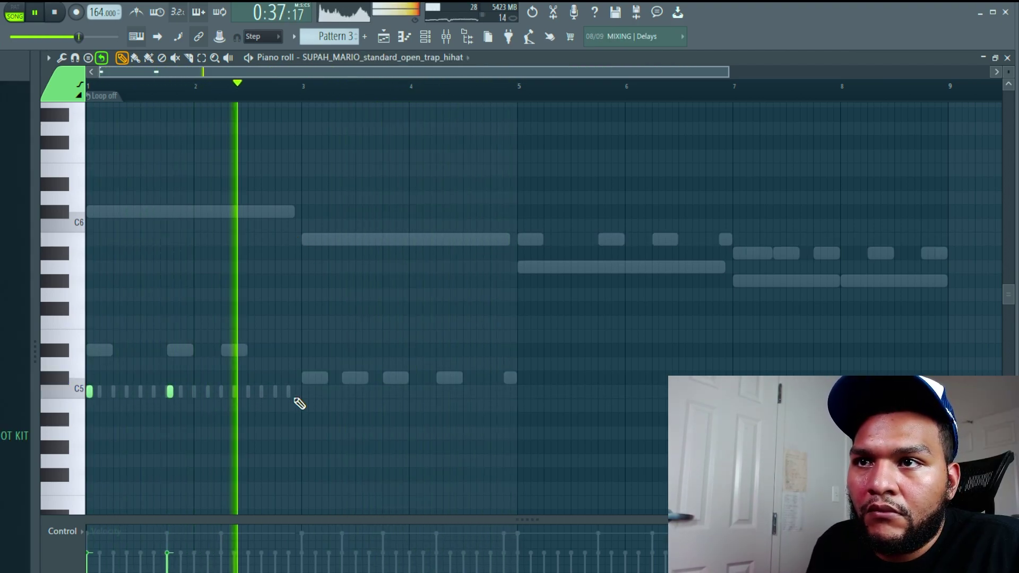
# Step: Place open trap hi-hat notes on C5 at bar 2 beat 2, bar 3, bar 4 beat 2, bar 5 and bar 6 beat 2
pyautogui.click(224, 391)
pyautogui.click(302, 392)
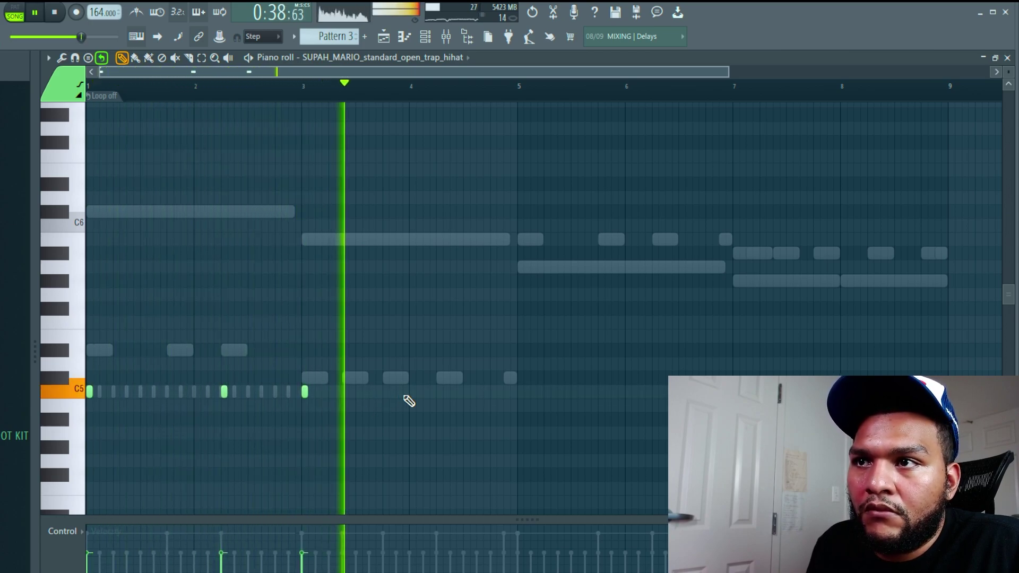
pyautogui.click(439, 392)
pyautogui.click(520, 392)
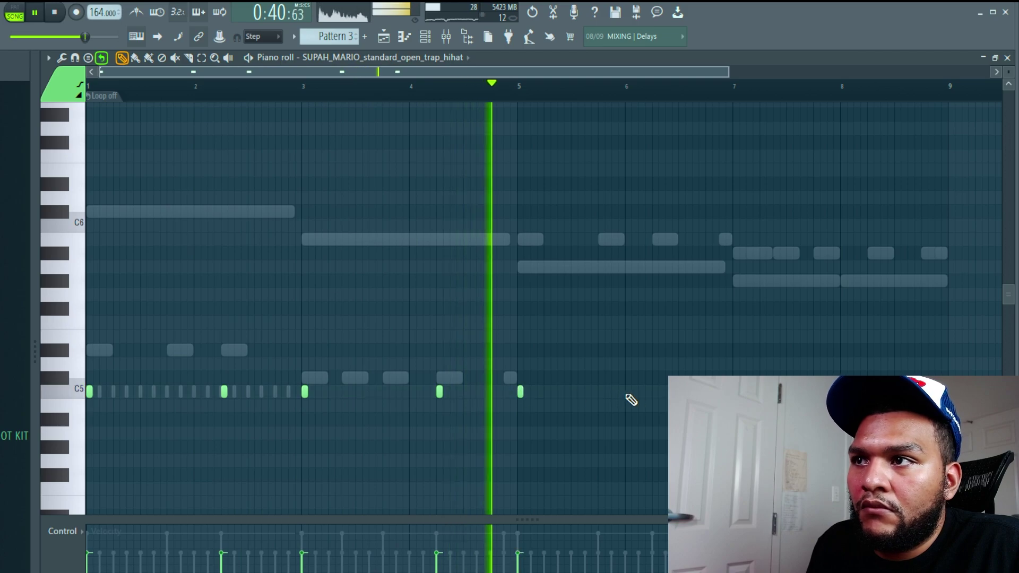
pyautogui.click(654, 393)
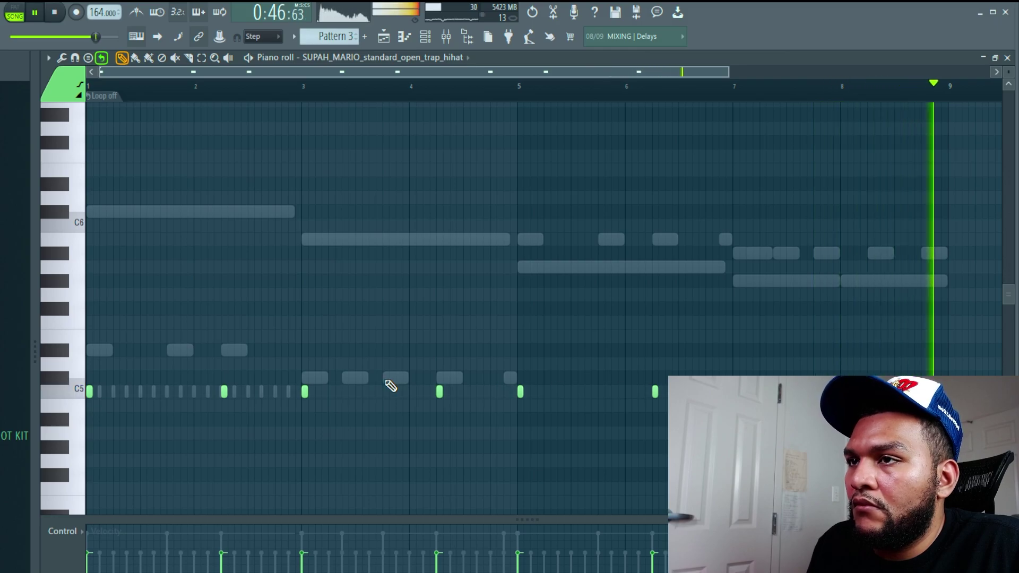
# Step: In the channel rack, add hits on steps 19 and 25 of the SUPAH_MA.._famous channel and audition them
pyautogui.press('F6')
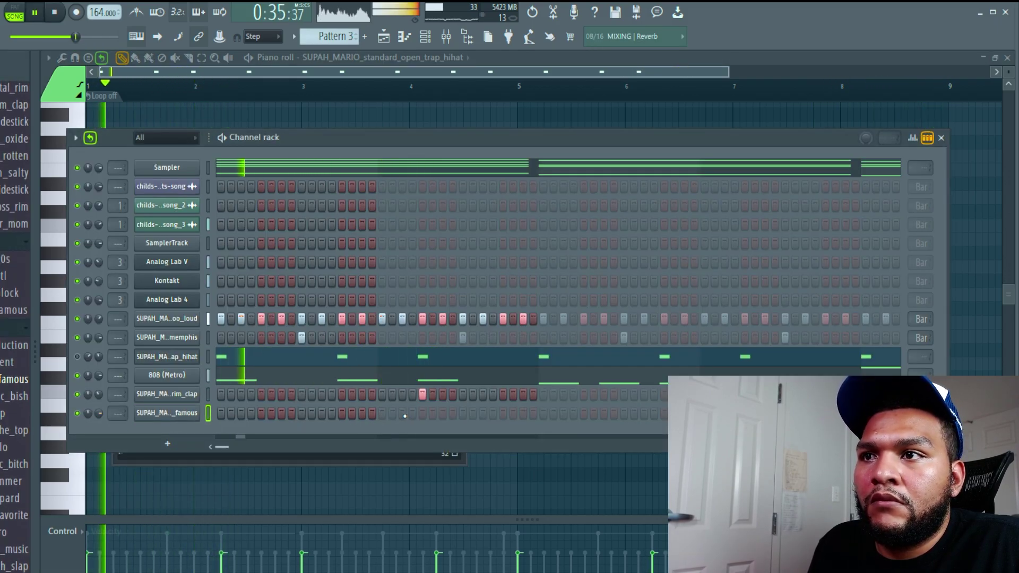
pyautogui.click(402, 413)
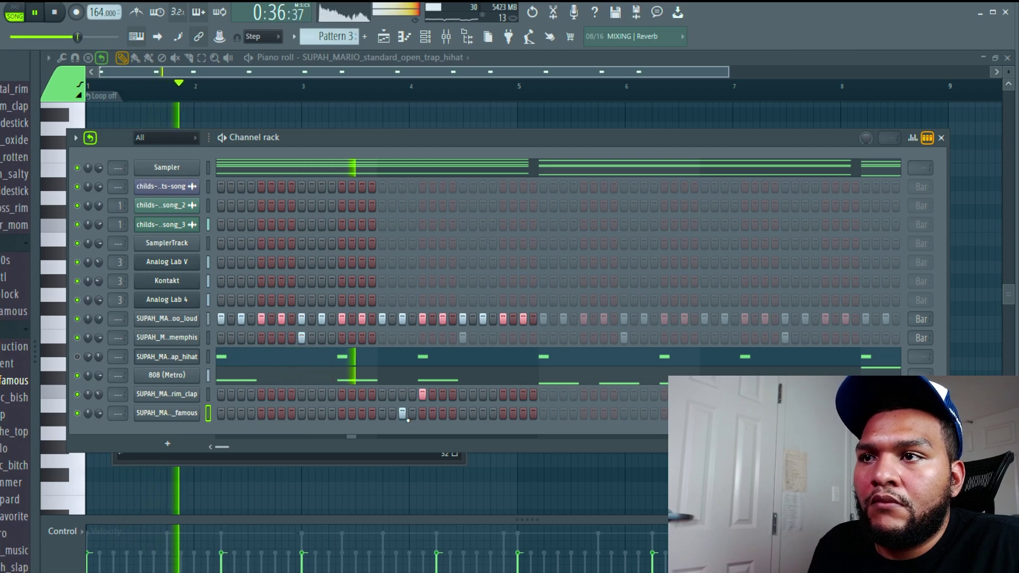
pyautogui.press('space')
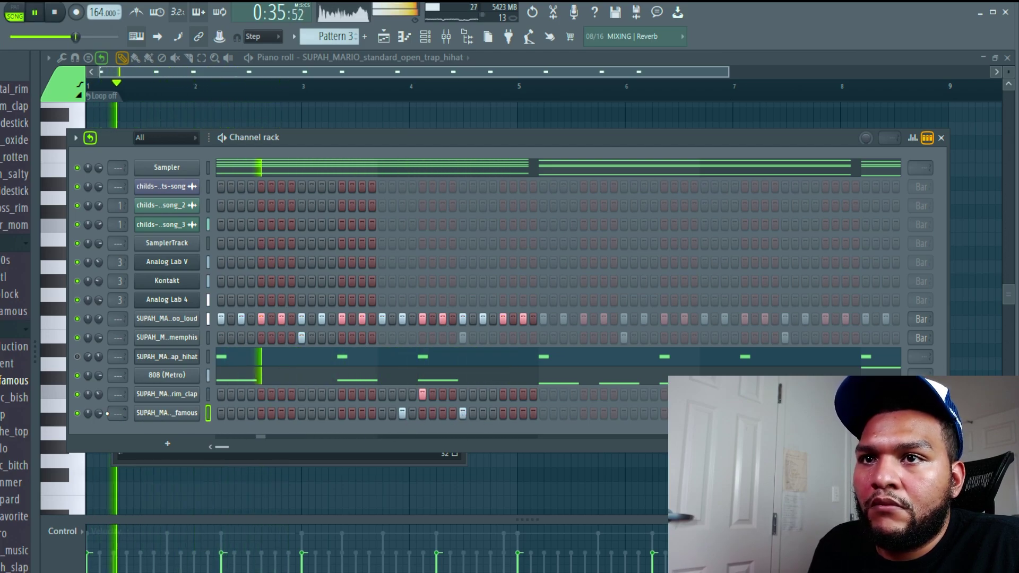